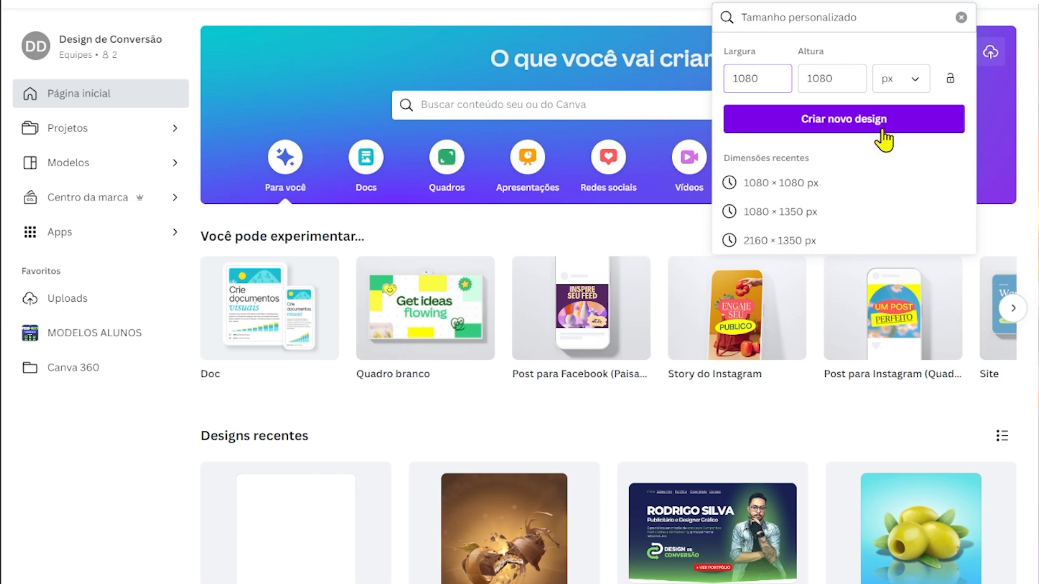
# Create a 1080 × 1080 px design with a second page and paste the Construcenter logo at the upper left of page 2.
pyautogui.click(944, 123)
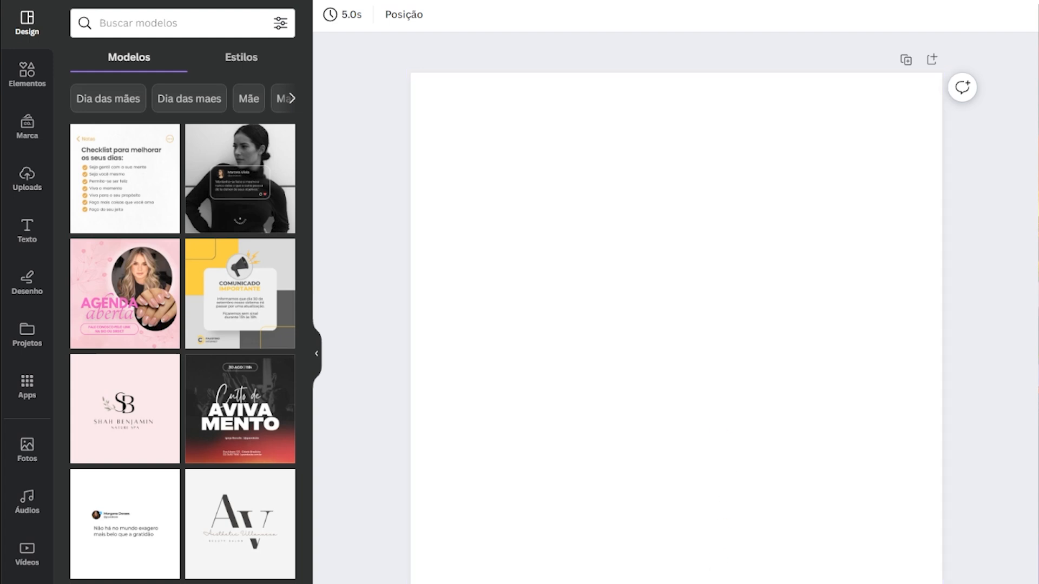
pyautogui.click(779, 520)
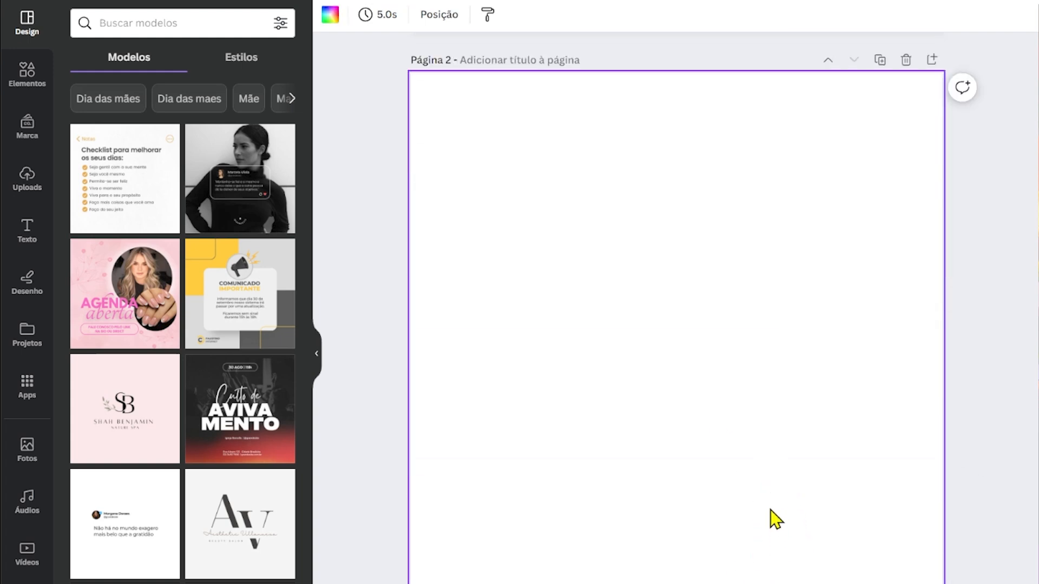
pyautogui.hotkey('ctrl', 'v')
pyautogui.click(643, 253)
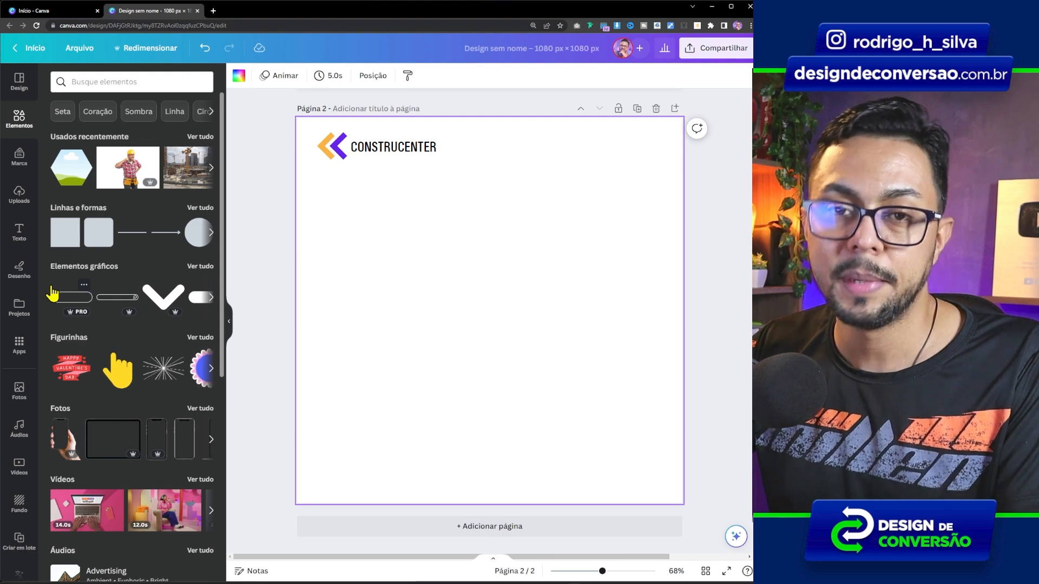
# Find a construction-site photo with cranes by searching "CONSTRUÇAO", add it to page 2, shrink it and align it to the page's left edge.
pyautogui.click(138, 86)
pyautogui.click(156, 129)
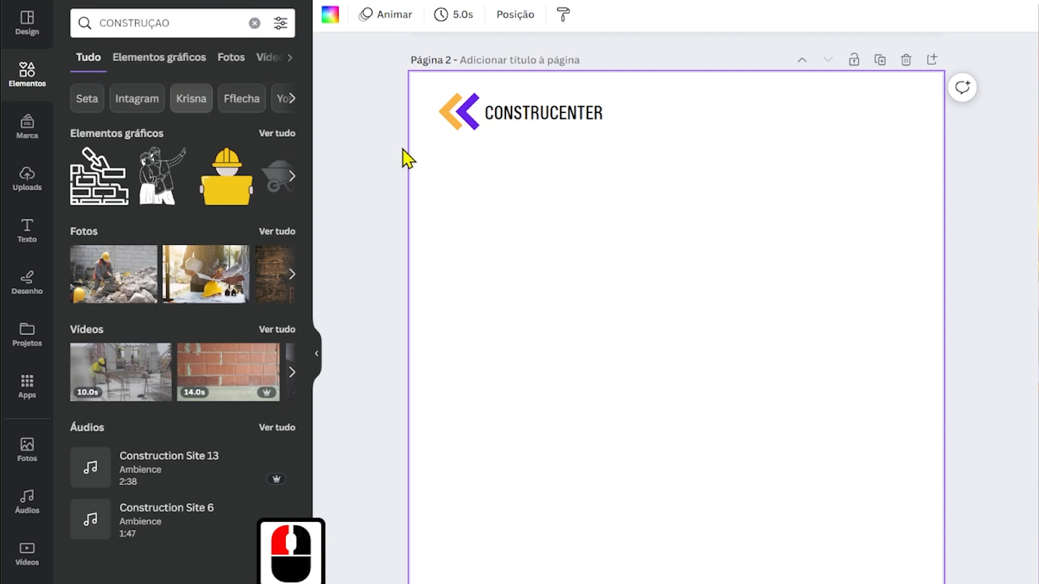
pyautogui.click(236, 58)
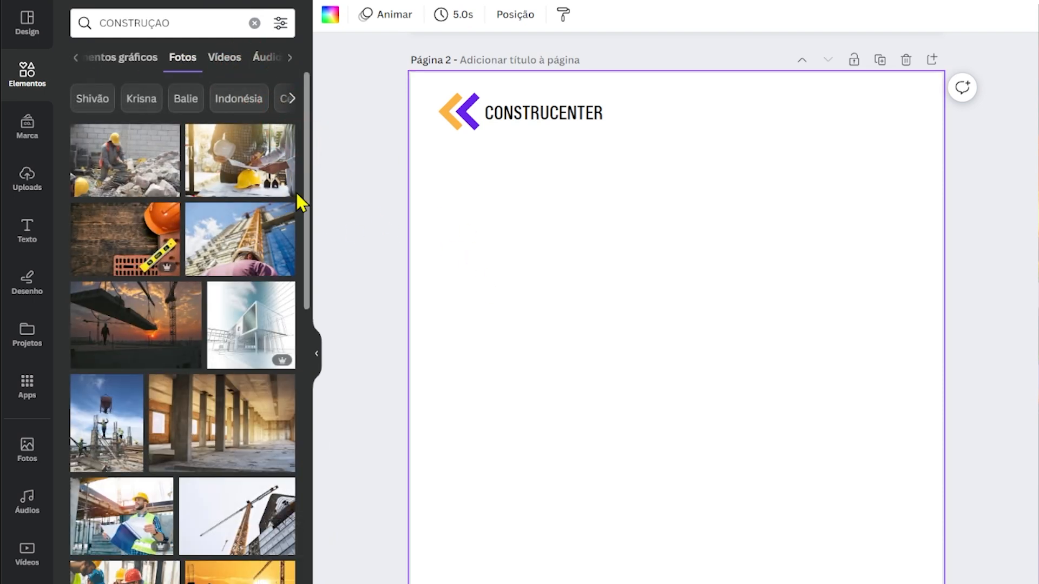
pyautogui.moveTo(305, 222); pyautogui.dragTo(313, 475)
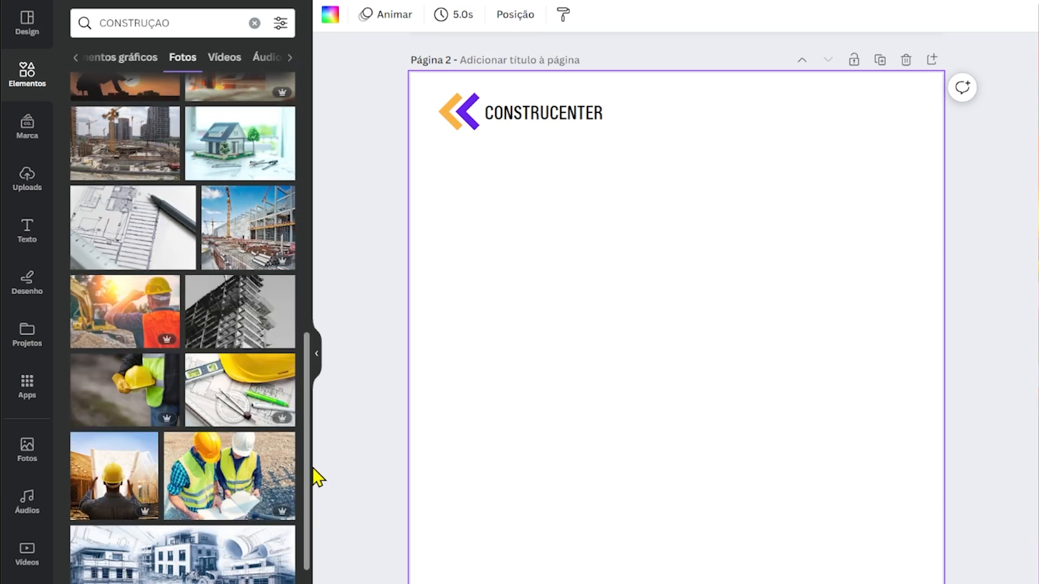
pyautogui.click(238, 246)
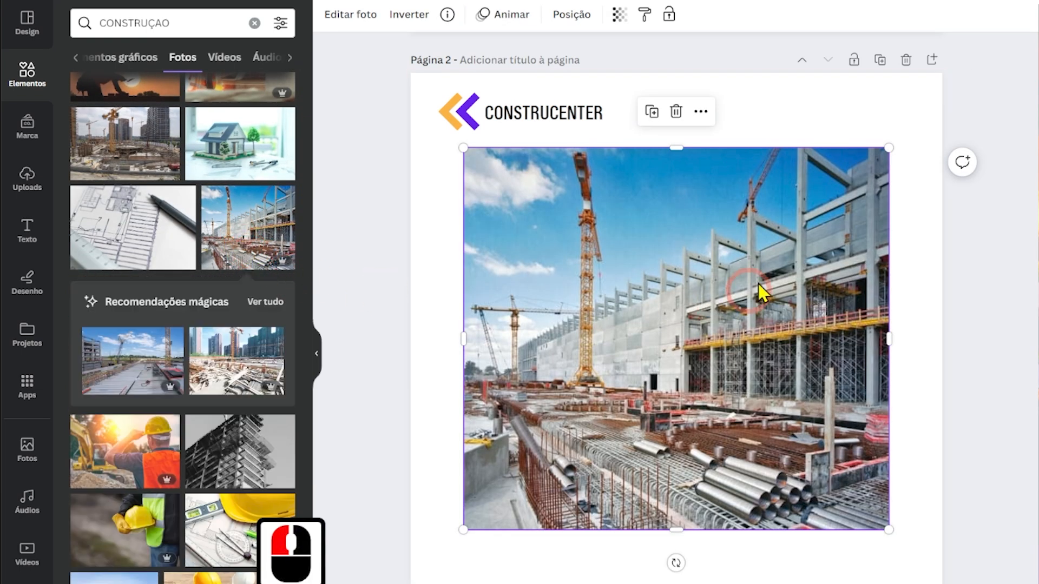
pyautogui.moveTo(888, 529); pyautogui.dragTo(738, 515)
pyautogui.moveTo(636, 319); pyautogui.dragTo(601, 306)
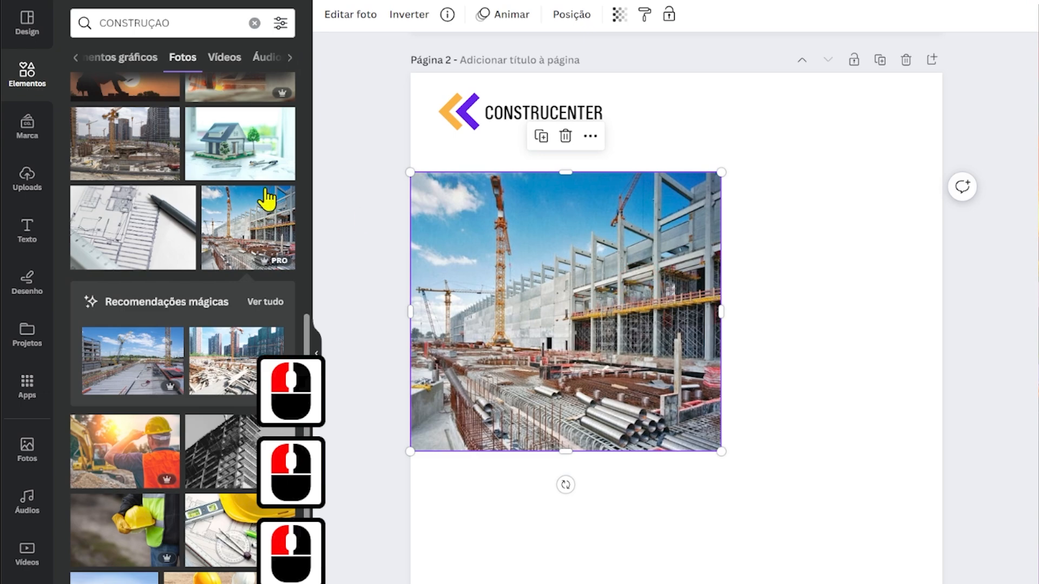
# Search the photos for "CONSTRUTOR" and add the builder in a yellow helmet and plaid shirt to page 2.
pyautogui.click(29, 81)
pyautogui.click(147, 27)
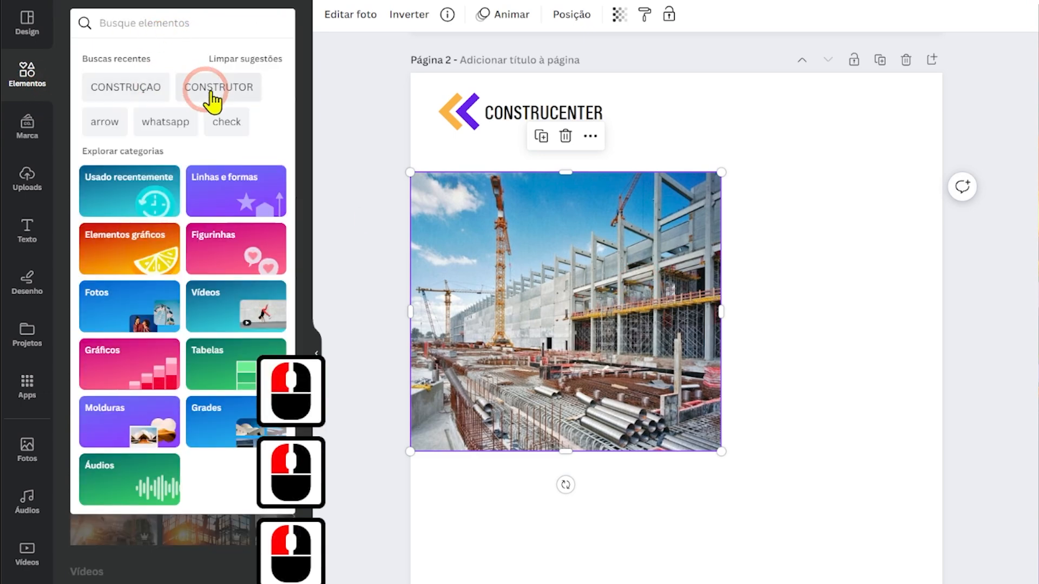
pyautogui.click(211, 88)
pyautogui.click(229, 57)
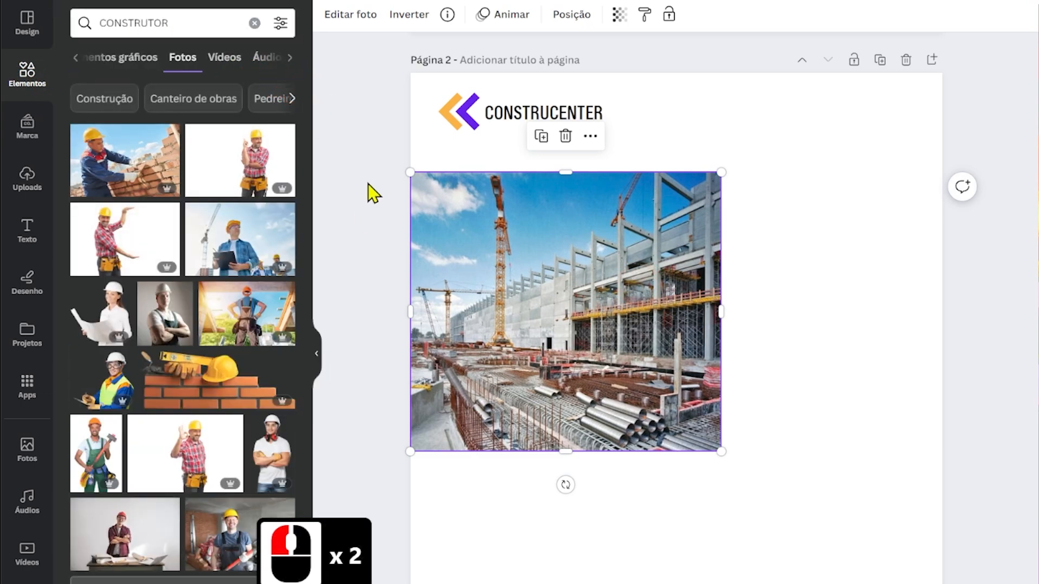
pyautogui.click(199, 319)
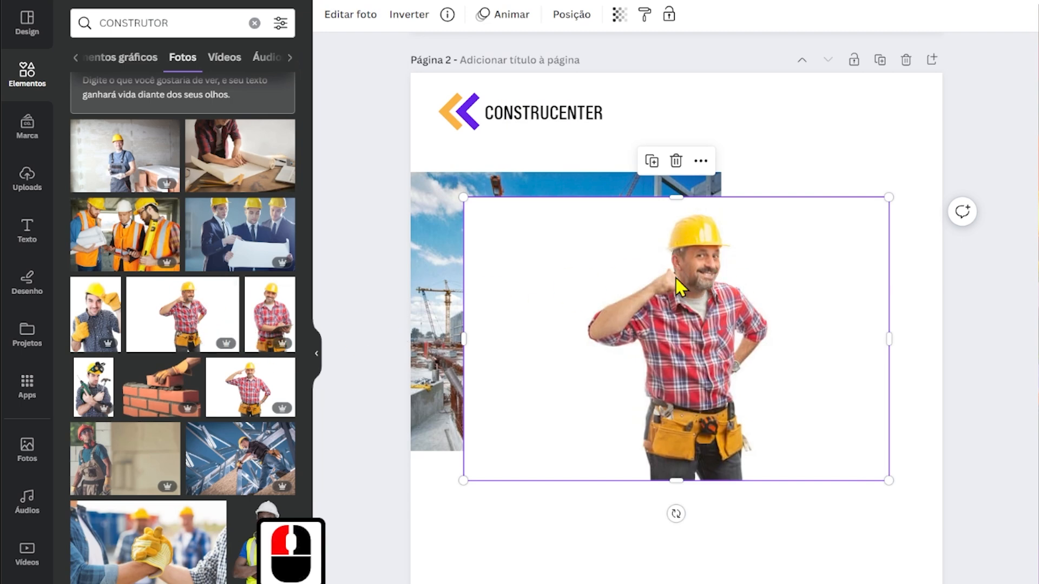
# Crop both sides of the builder photo and place it at the page's left edge, overlapping the construction-site photo.
pyautogui.moveTo(676, 279); pyautogui.dragTo(695, 390)
pyautogui.moveTo(480, 454); pyautogui.dragTo(586, 455)
pyautogui.moveTo(907, 452); pyautogui.dragTo(805, 452)
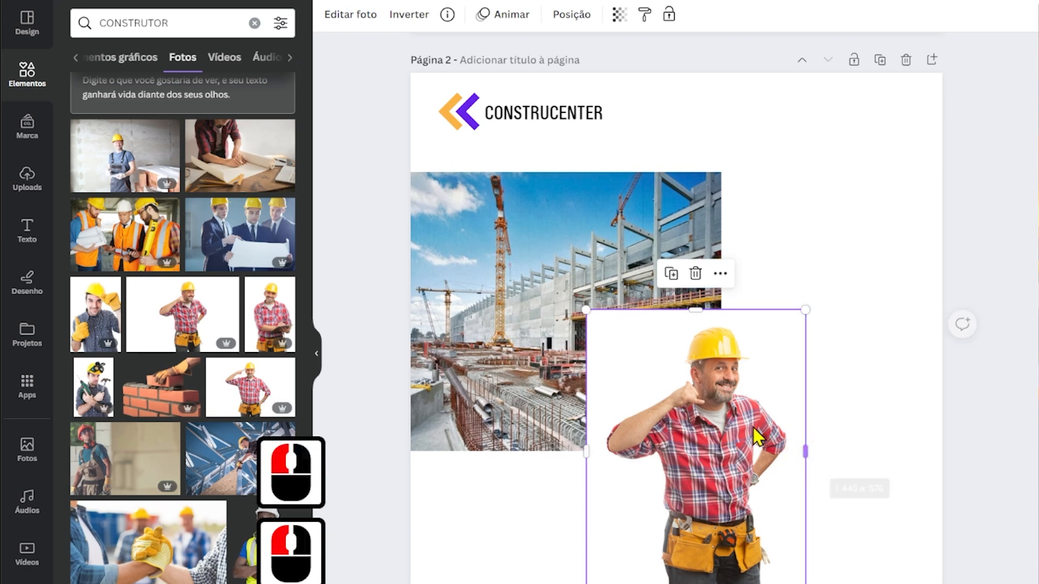
pyautogui.moveTo(708, 438); pyautogui.dragTo(533, 449)
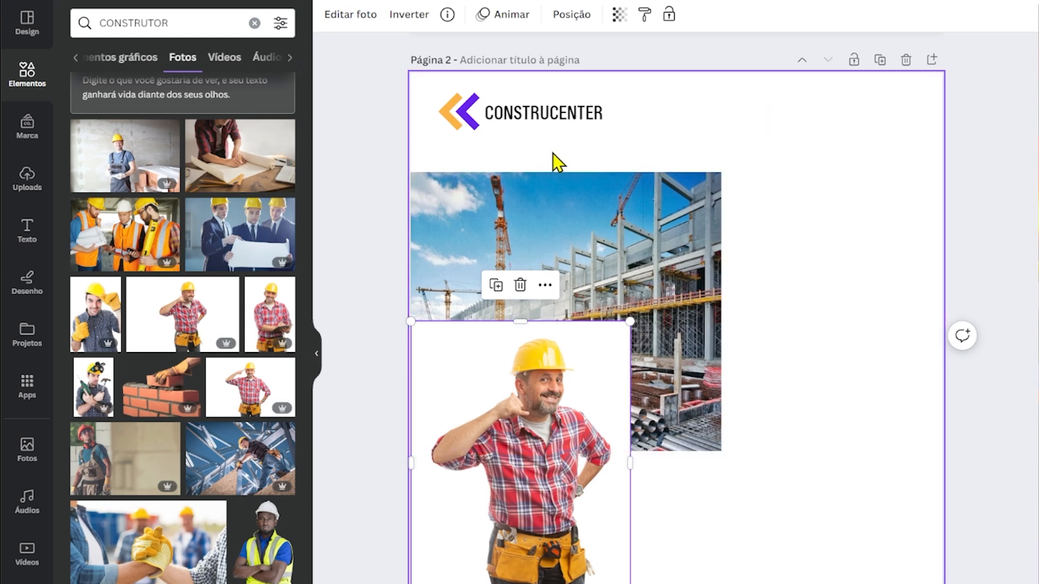
# Add a hexagon shape to page 2, rotate it 90° and place it to the right of the construction-site photo.
pyautogui.click(27, 73)
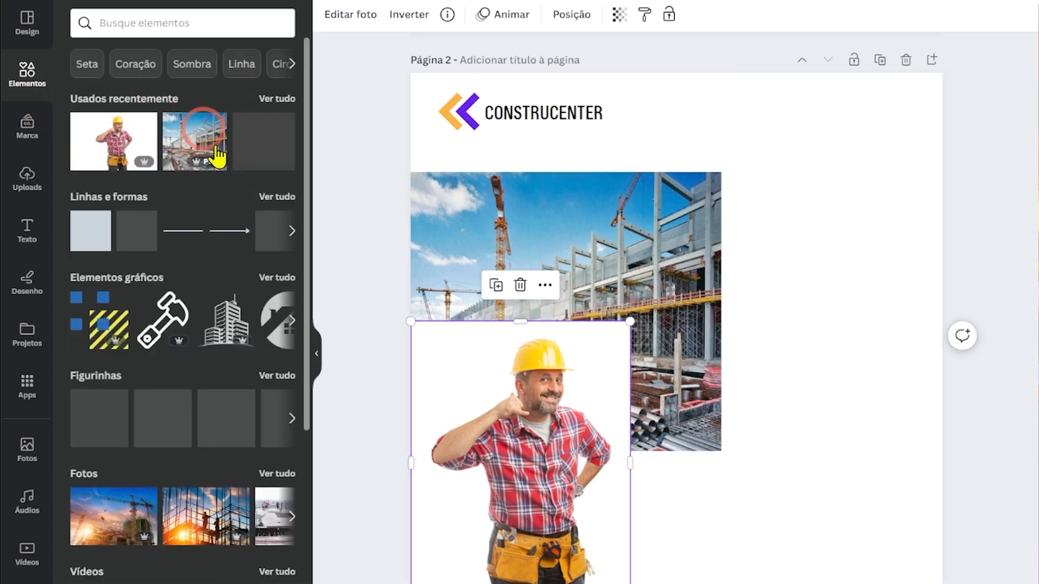
pyautogui.click(277, 196)
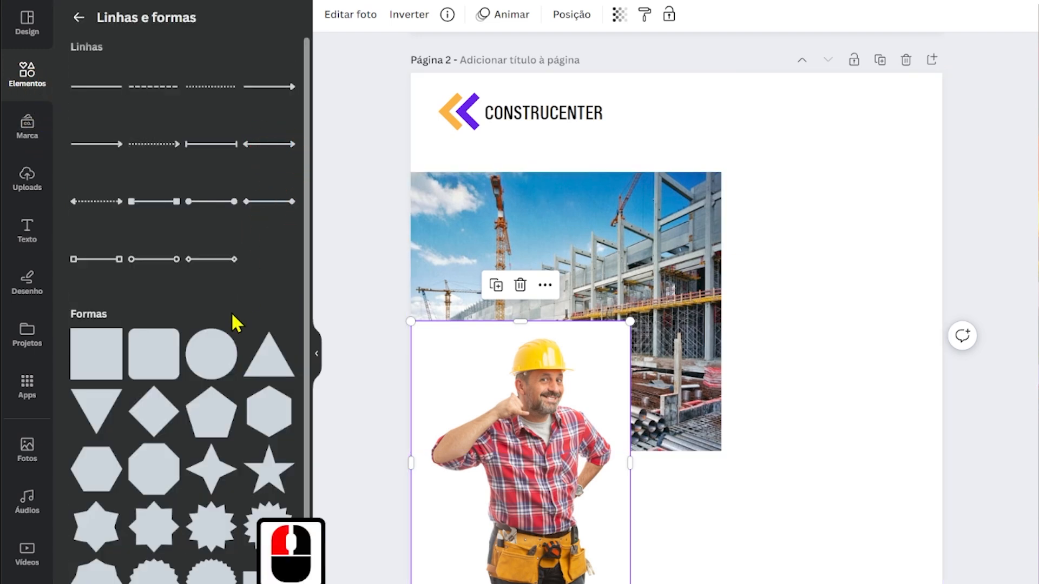
pyautogui.moveTo(89, 484); pyautogui.dragTo(723, 99)
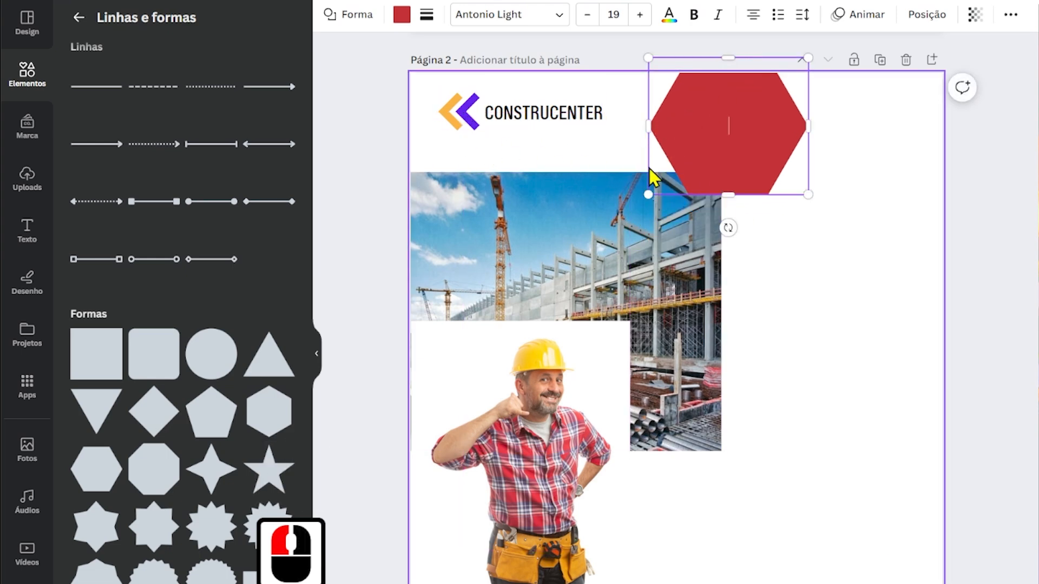
pyautogui.moveTo(688, 125); pyautogui.dragTo(770, 242)
pyautogui.moveTo(809, 345); pyautogui.dragTo(707, 246)
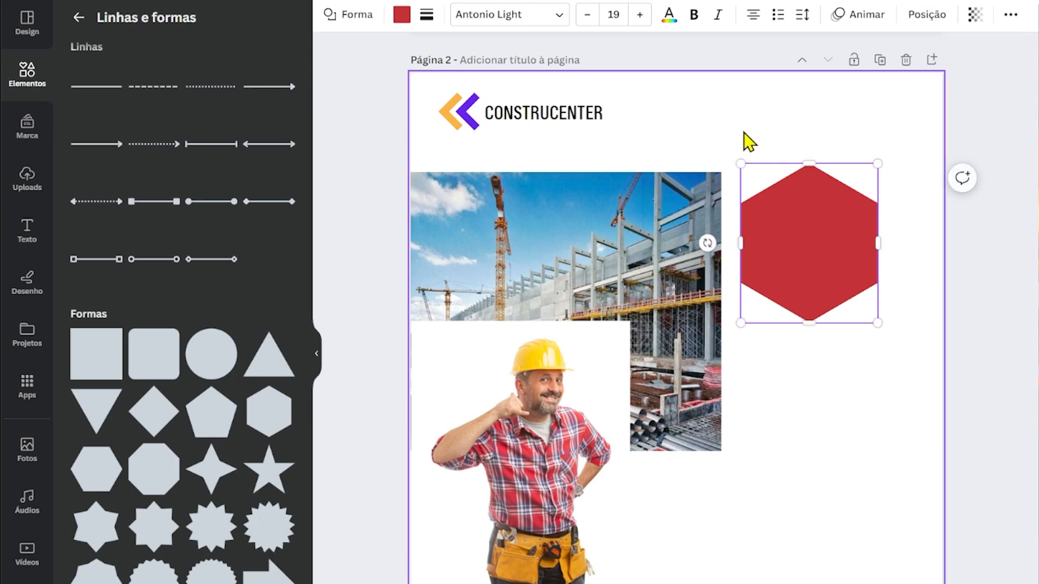
# Set the background of page 1 to the document's purple color.
pyautogui.click(759, 88)
pyautogui.moveTo(1038, 348); pyautogui.dragTo(1037, 74)
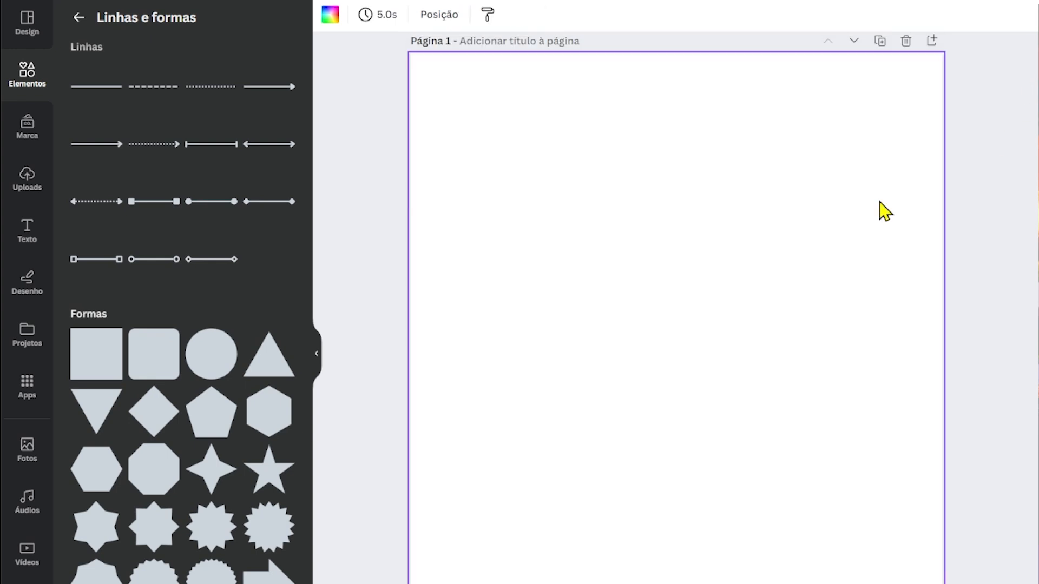
pyautogui.click(352, 43)
pyautogui.click(544, 144)
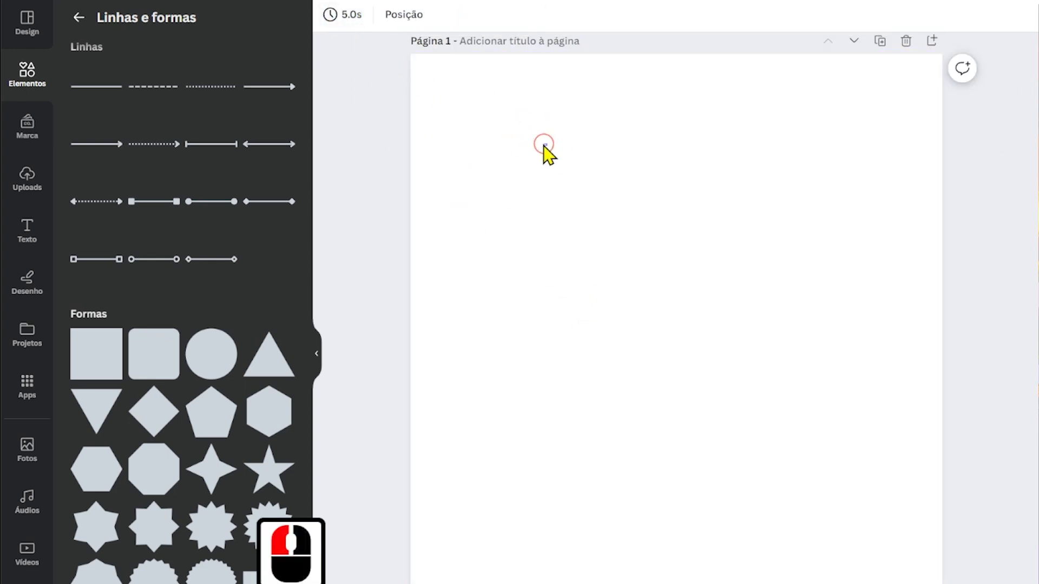
pyautogui.click(490, 132)
pyautogui.click(330, 14)
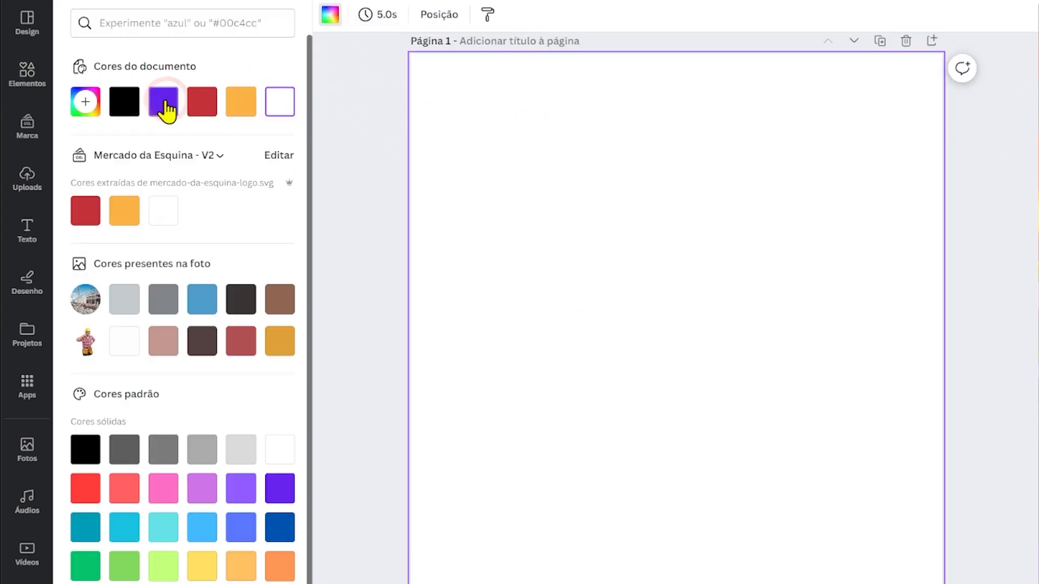
pyautogui.click(164, 101)
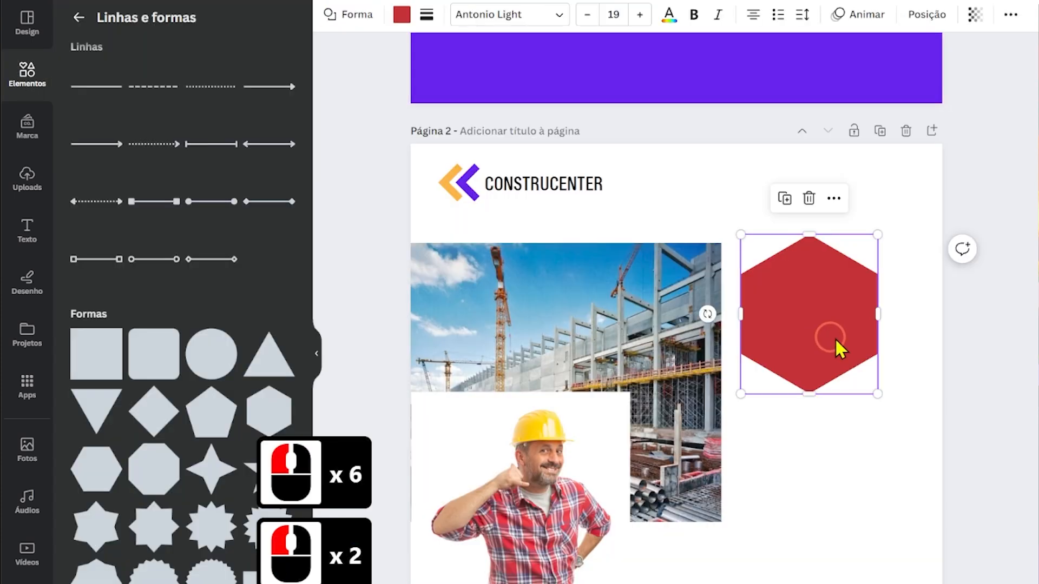
pyautogui.click(958, 330)
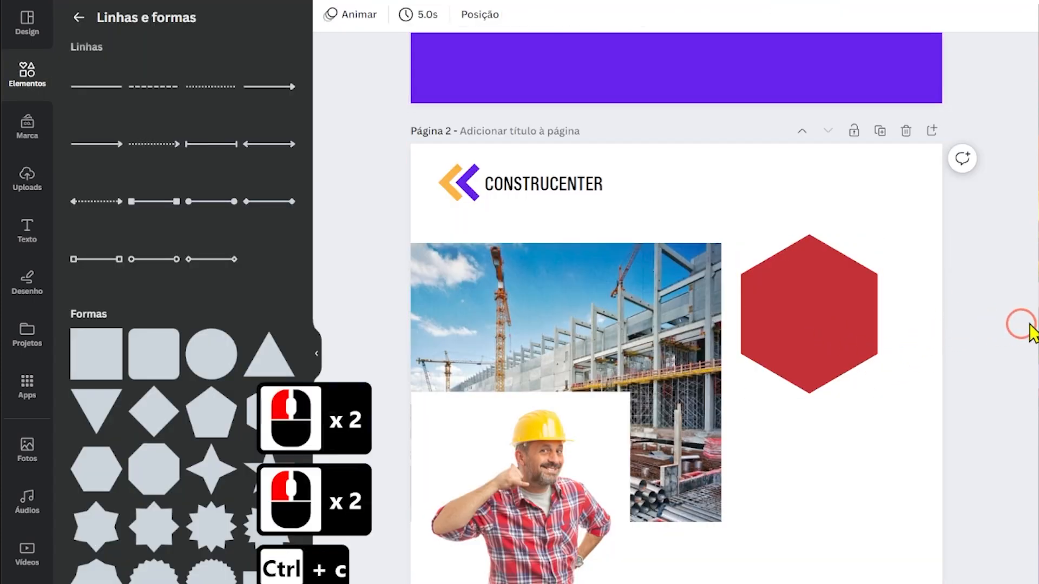
# Copy the red hexagon onto page 1 and enlarge it until it covers most of the page, leaving purple corners.
pyautogui.moveTo(1021, 325); pyautogui.dragTo(967, 137)
pyautogui.doubleClick(812, 287)
pyautogui.hotkey('ctrl', 'v')
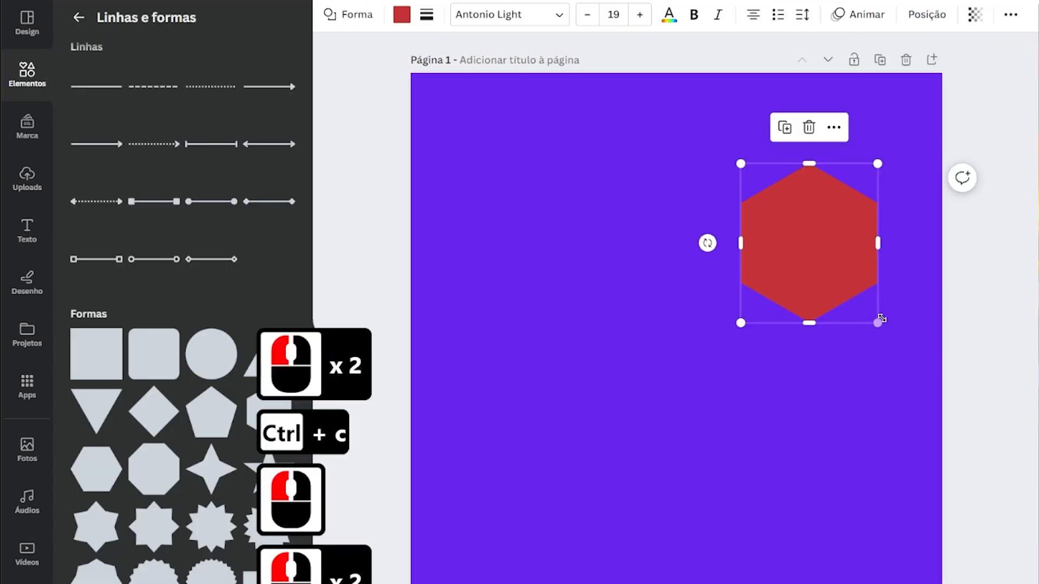
pyautogui.moveTo(877, 163); pyautogui.dragTo(1036, 4)
pyautogui.moveTo(760, 208); pyautogui.dragTo(646, 254)
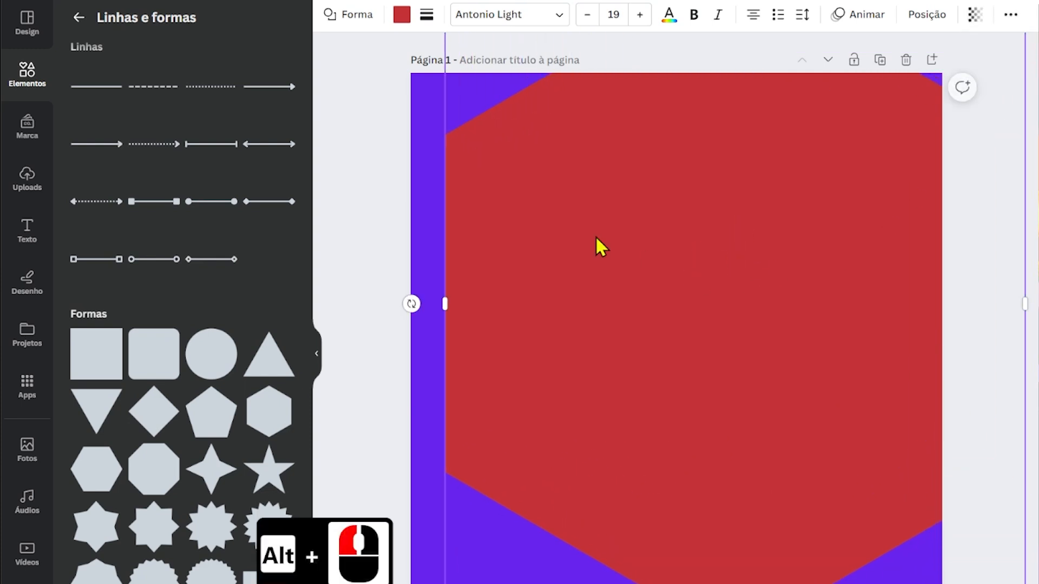
# Fill the large hexagon on page 1 with white and shift it slightly up and to the right.
pyautogui.click(402, 15)
pyautogui.click(169, 260)
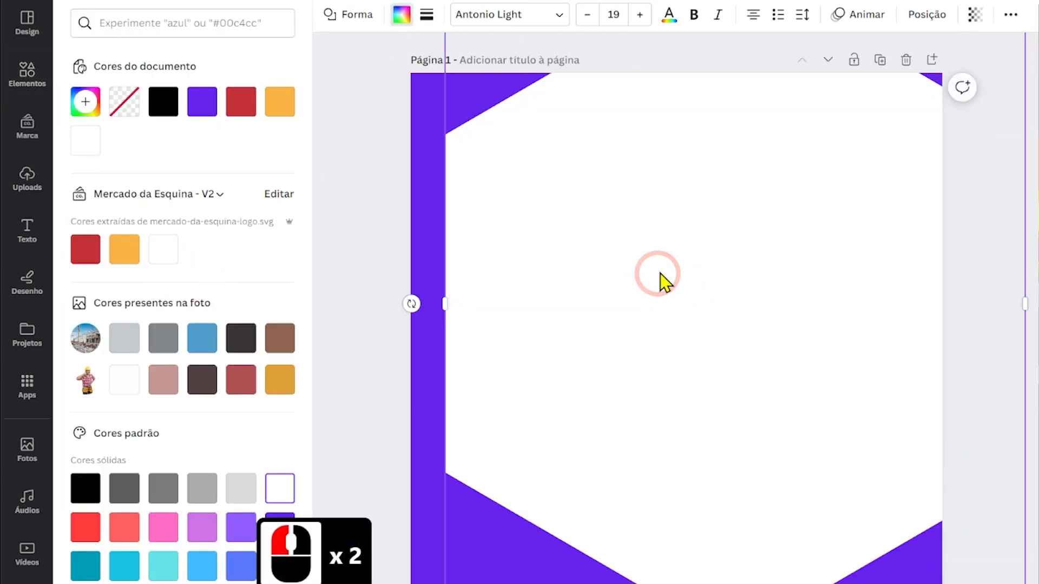
pyautogui.moveTo(656, 285); pyautogui.dragTo(676, 262)
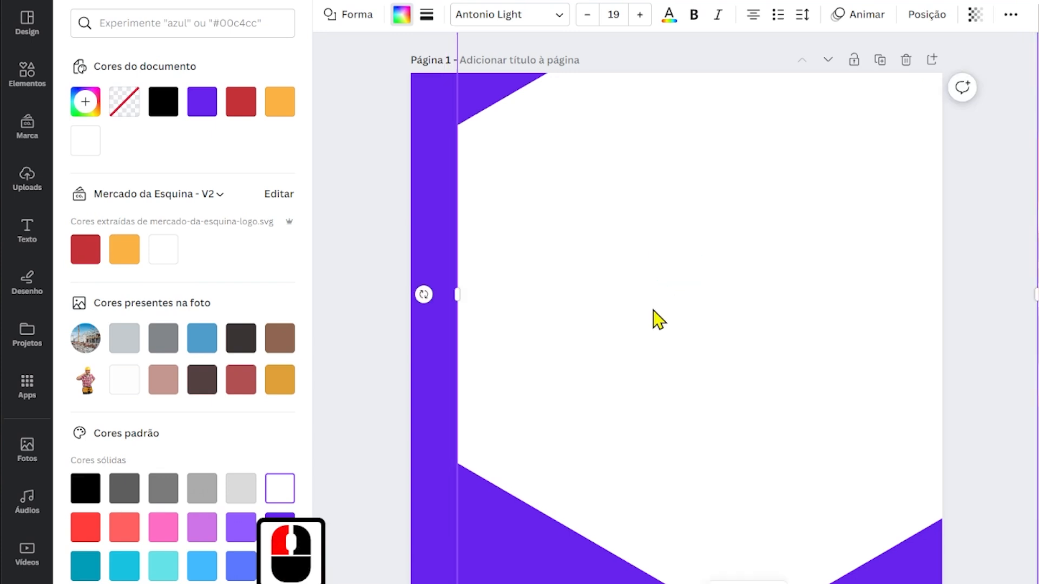
# Fully lock the large white hexagon on page 1.
pyautogui.rightClick(589, 253)
pyautogui.moveTo(638, 523)
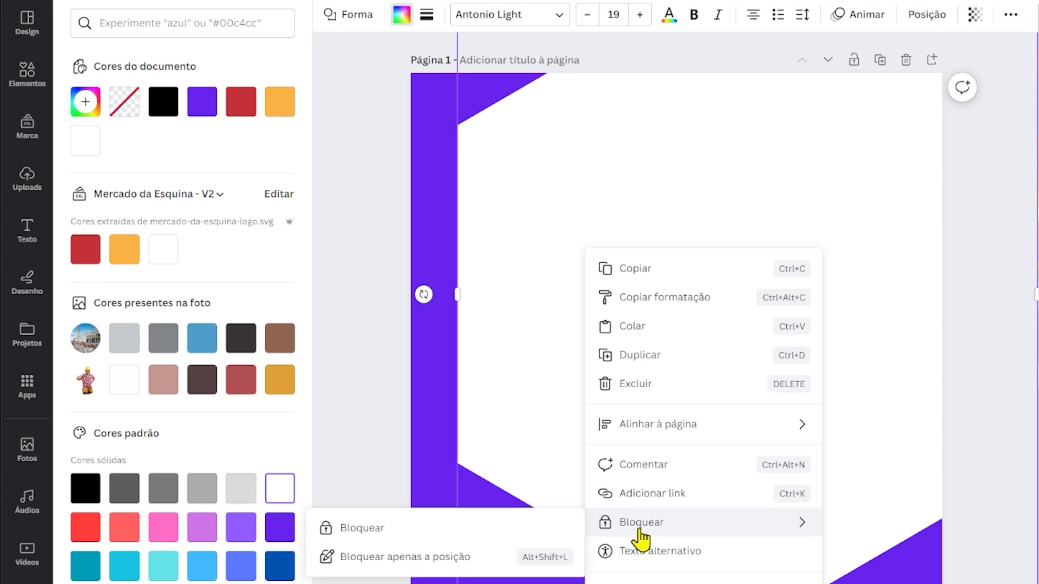
pyautogui.click(452, 535)
# Rearrange page 2 with the builder at the lower right, the red hexagon above him and the construction photo below the logo.
pyautogui.click(582, 346)
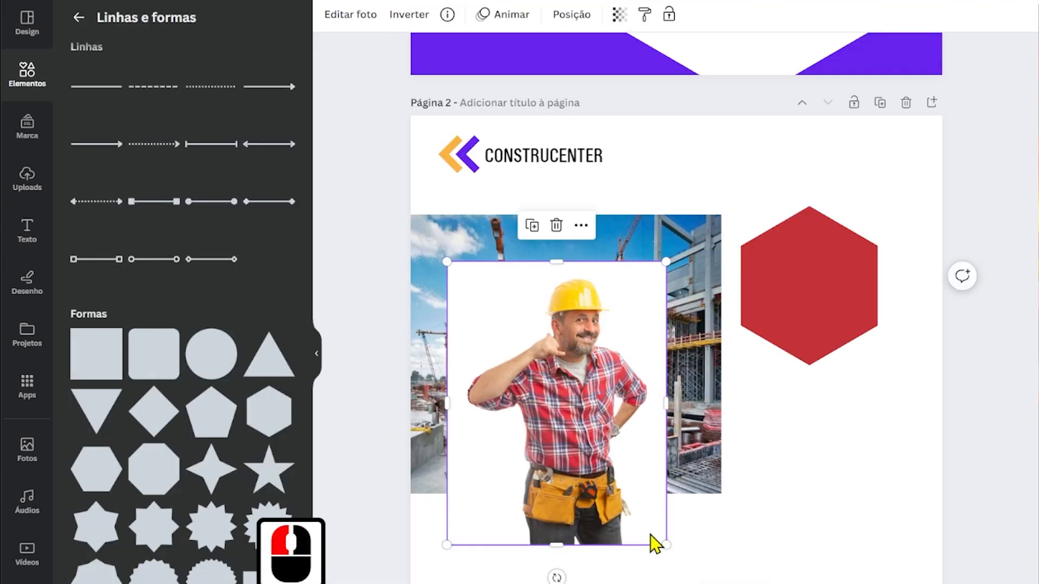
pyautogui.tripleClick(621, 355)
pyautogui.moveTo(586, 357); pyautogui.dragTo(803, 388)
pyautogui.click(827, 239)
pyautogui.moveTo(828, 238); pyautogui.dragTo(867, 163)
pyautogui.click(527, 283)
pyautogui.moveTo(527, 283); pyautogui.dragTo(552, 260)
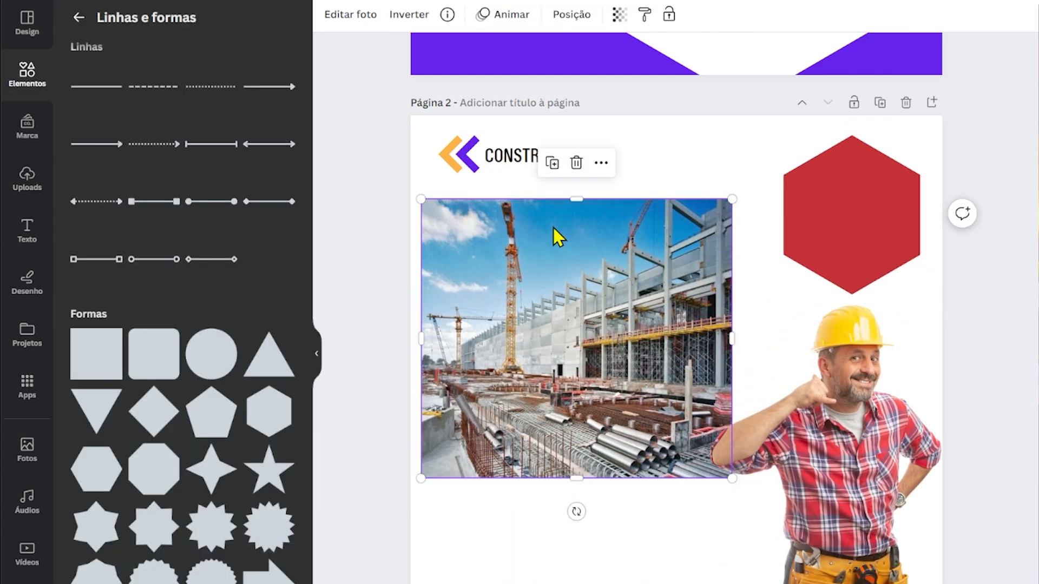
# Add a hexagonal photo frame to page 1, rotate it 90° and move it to the right side of the page.
pyautogui.scroll(10, 1032, 285)
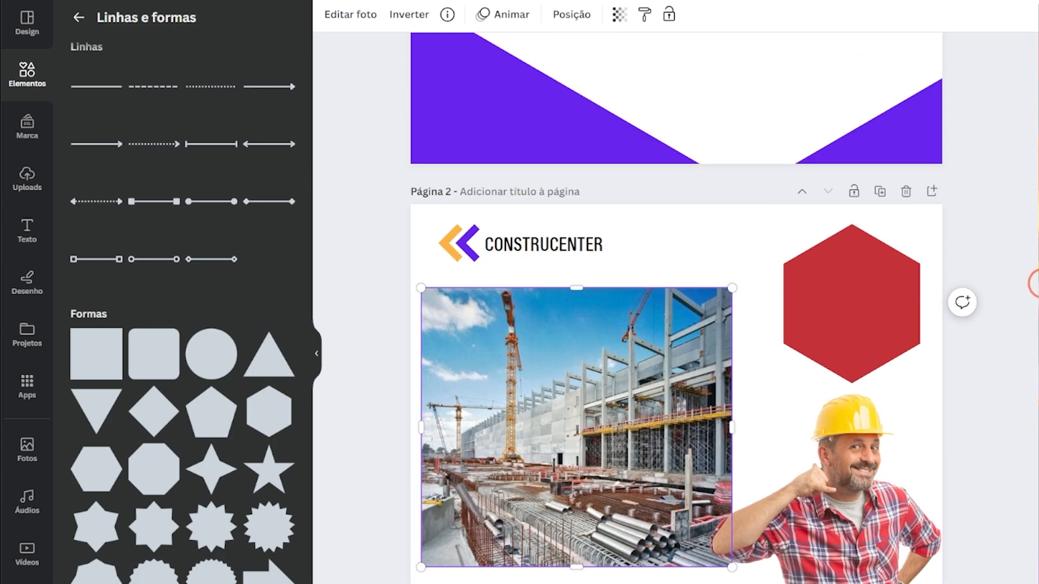
pyautogui.click(33, 81)
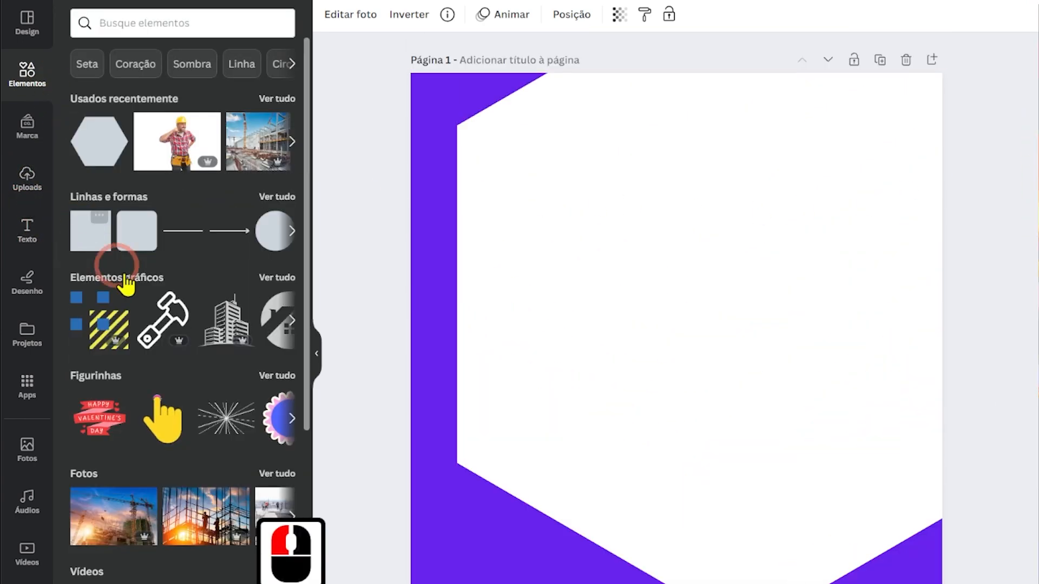
pyautogui.scroll(-14, 296, 314)
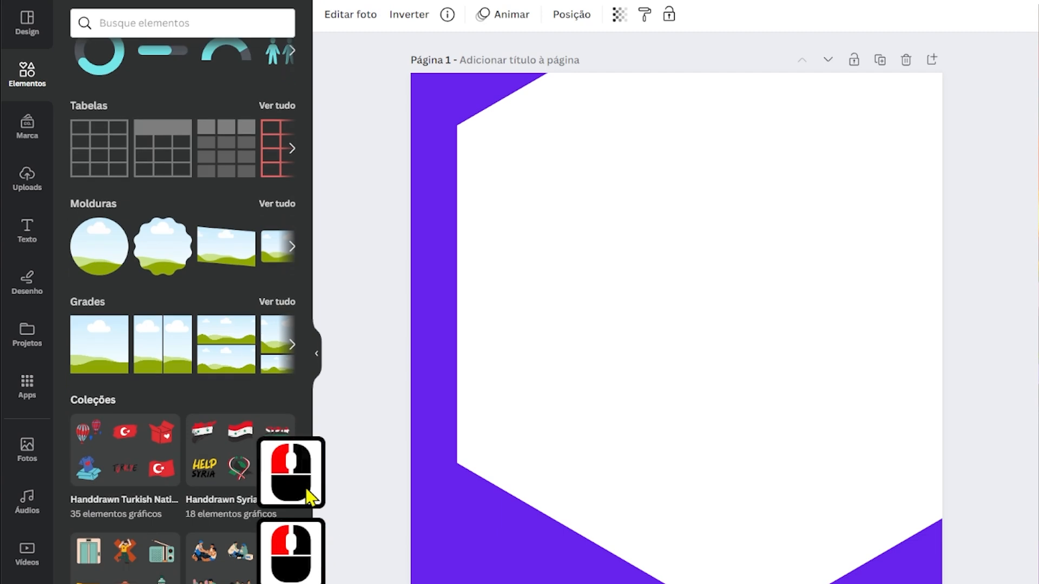
pyautogui.click(281, 205)
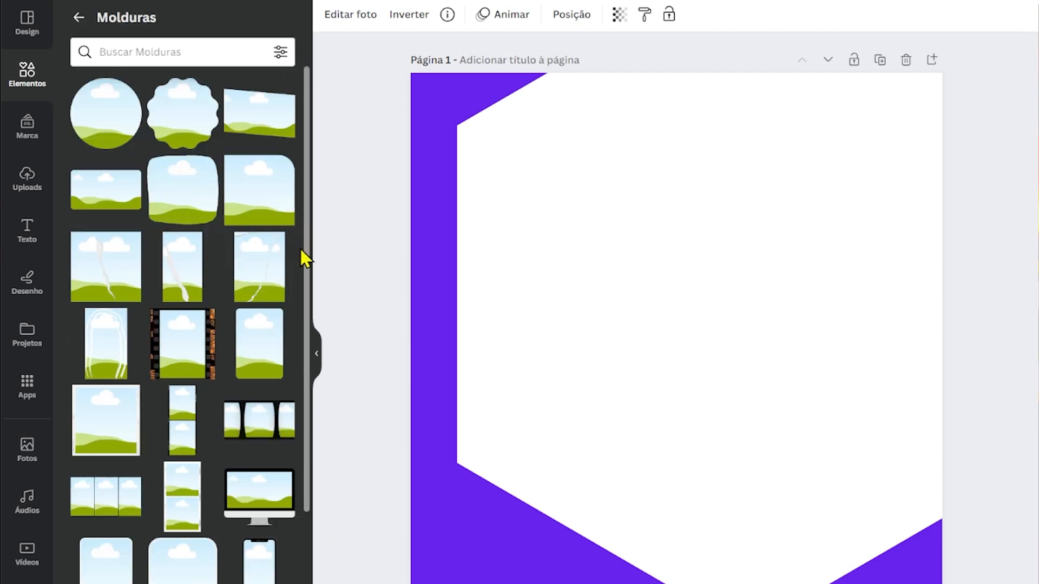
pyautogui.moveTo(307, 271); pyautogui.dragTo(320, 527)
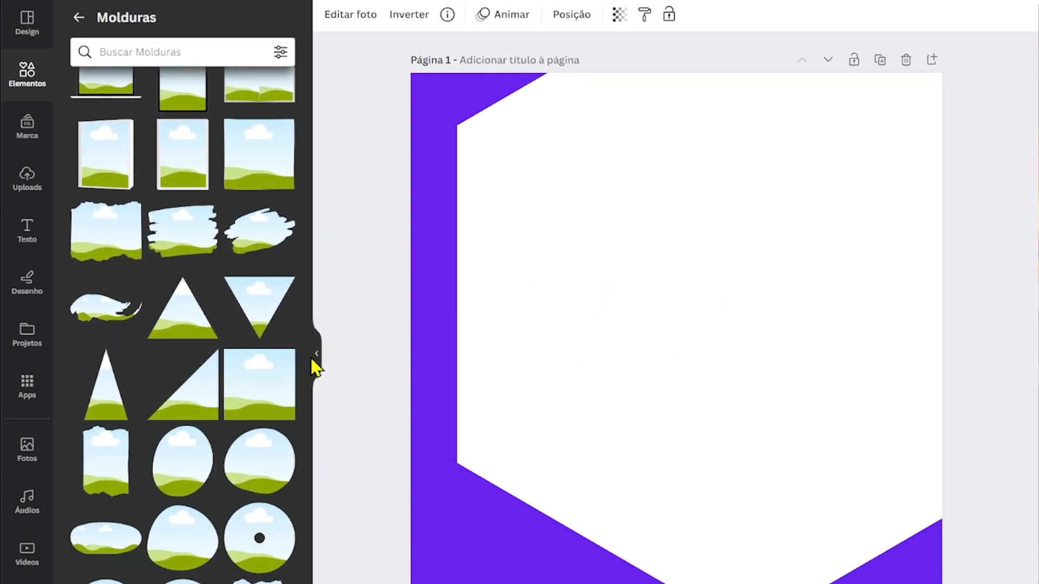
pyautogui.moveTo(308, 371); pyautogui.dragTo(325, 562)
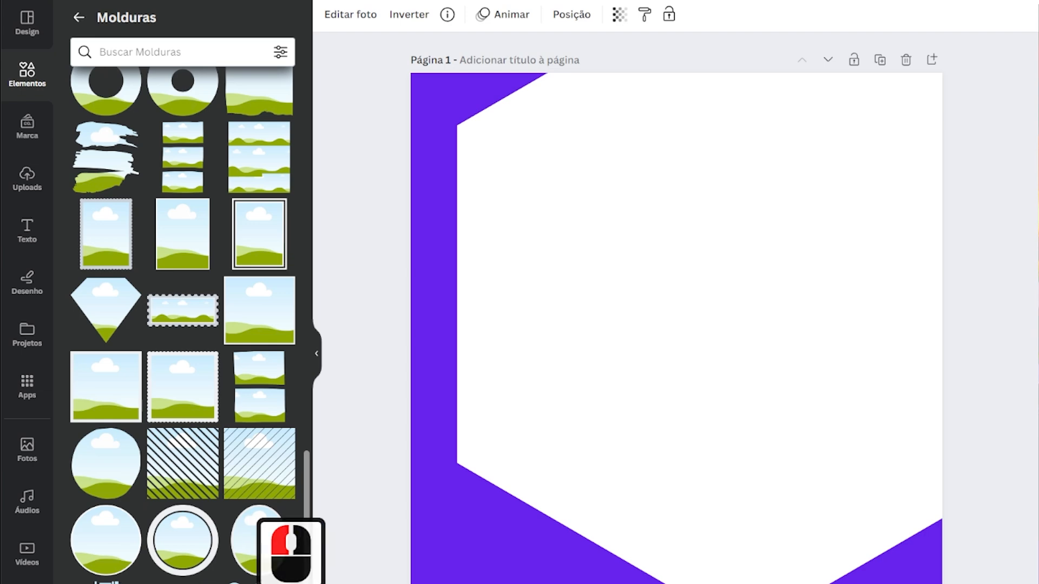
pyautogui.click(200, 579)
pyautogui.moveTo(676, 490); pyautogui.dragTo(526, 339)
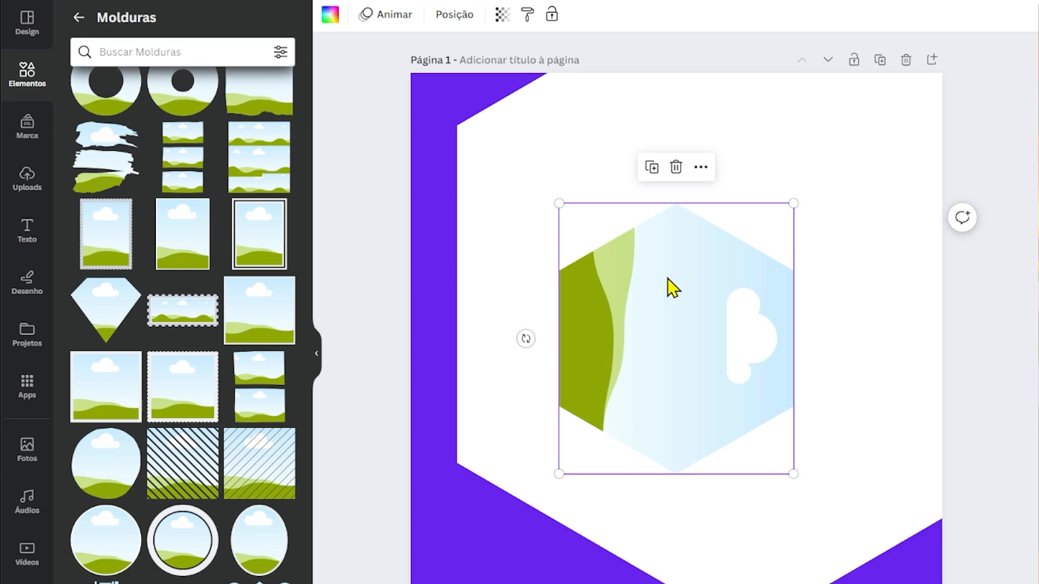
pyautogui.moveTo(637, 241); pyautogui.dragTo(765, 246)
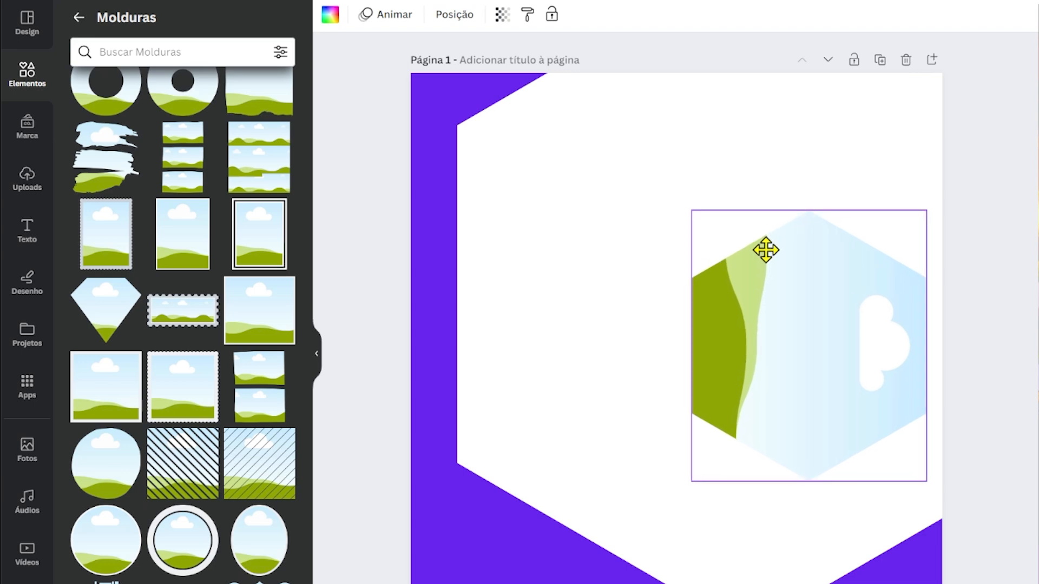
# Enlarge the hexagonal photo frame on page 1 until it runs past the page's right edge, and nudge it slightly down.
pyautogui.moveTo(927, 209); pyautogui.dragTo(980, 147)
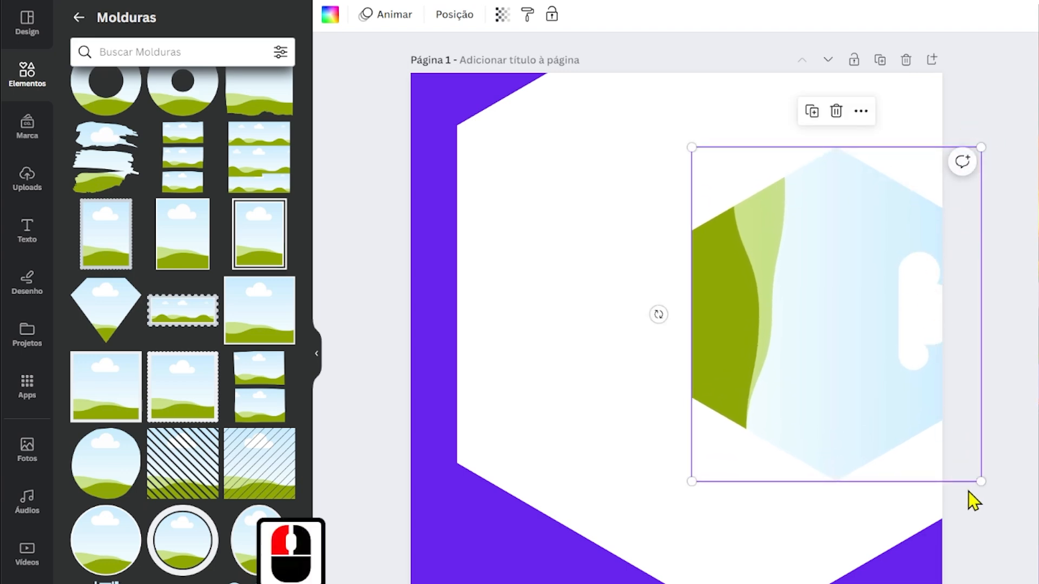
pyautogui.moveTo(981, 480); pyautogui.dragTo(1019, 525)
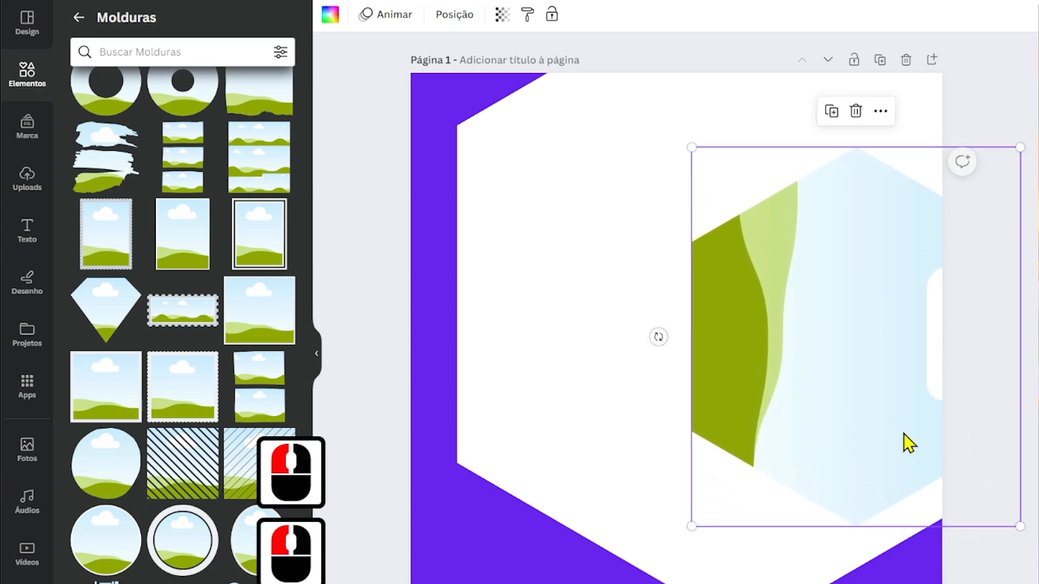
pyautogui.moveTo(837, 276); pyautogui.dragTo(620, 305)
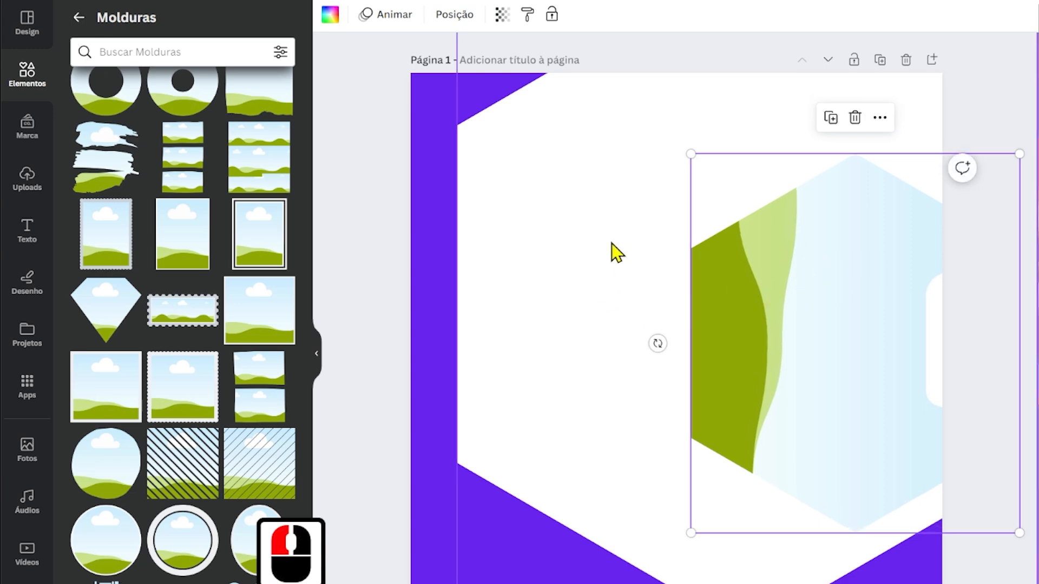
# Copy the construction photo from page 2 to page 1 and place it inside the hexagonal frame.
pyautogui.scroll(-10, 1004, 463)
pyautogui.click(557, 354)
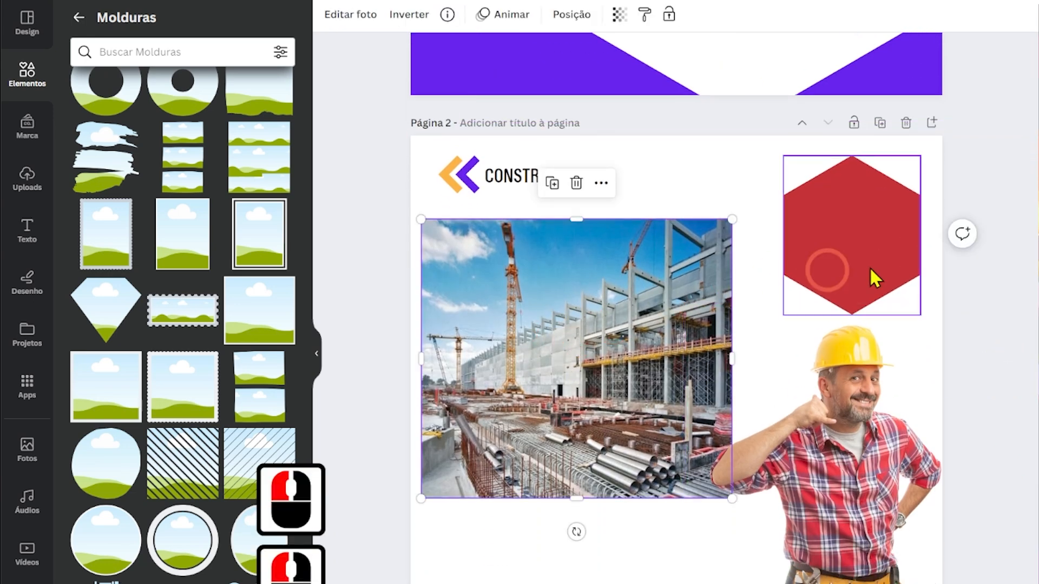
pyautogui.scroll(10, 1022, 281)
pyautogui.hotkey('ctrl', 'c')
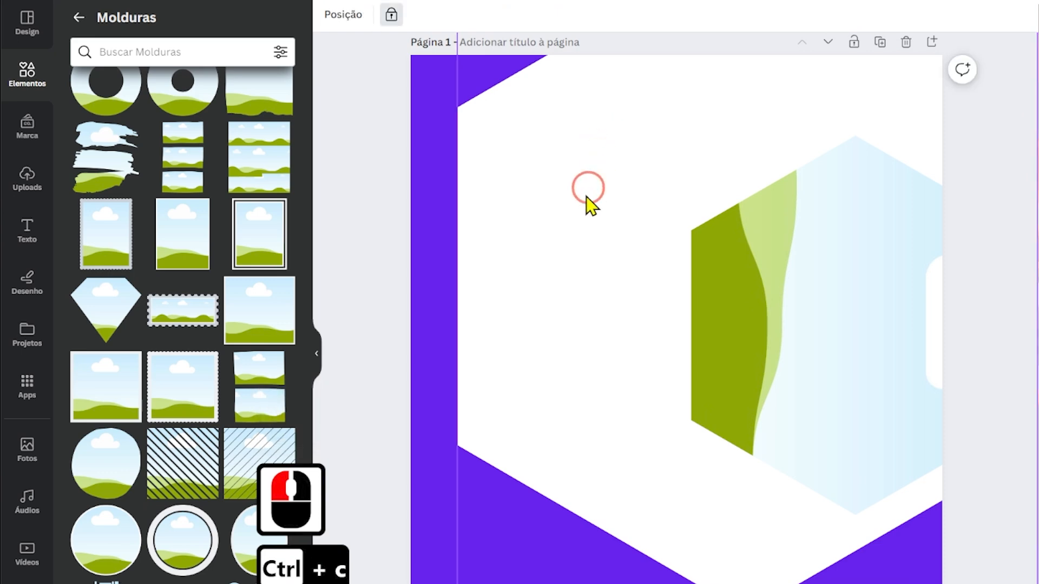
pyautogui.hotkey('ctrl', 'v')
pyautogui.moveTo(526, 225); pyautogui.dragTo(746, 292)
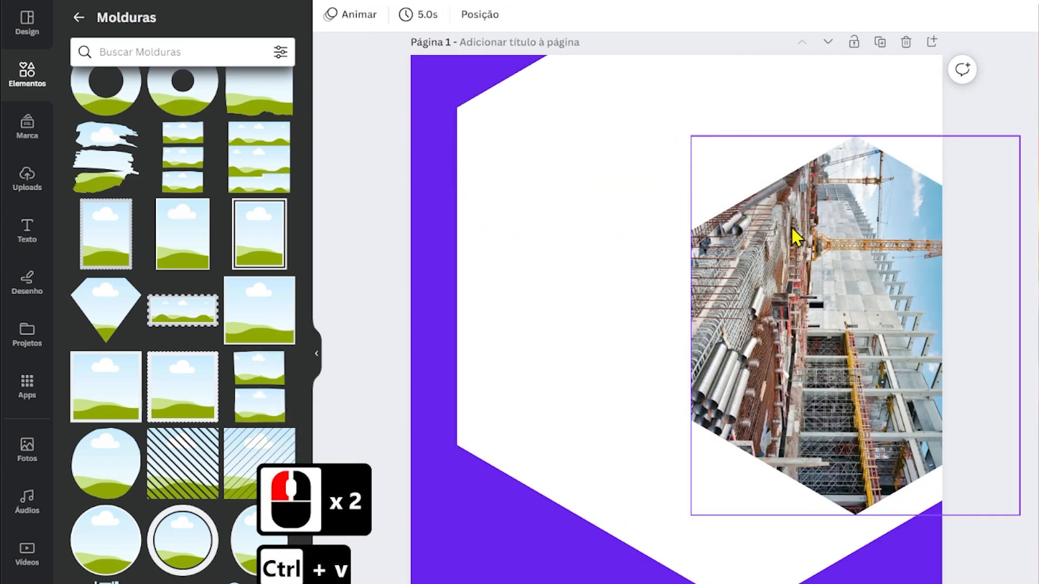
pyautogui.click(834, 327)
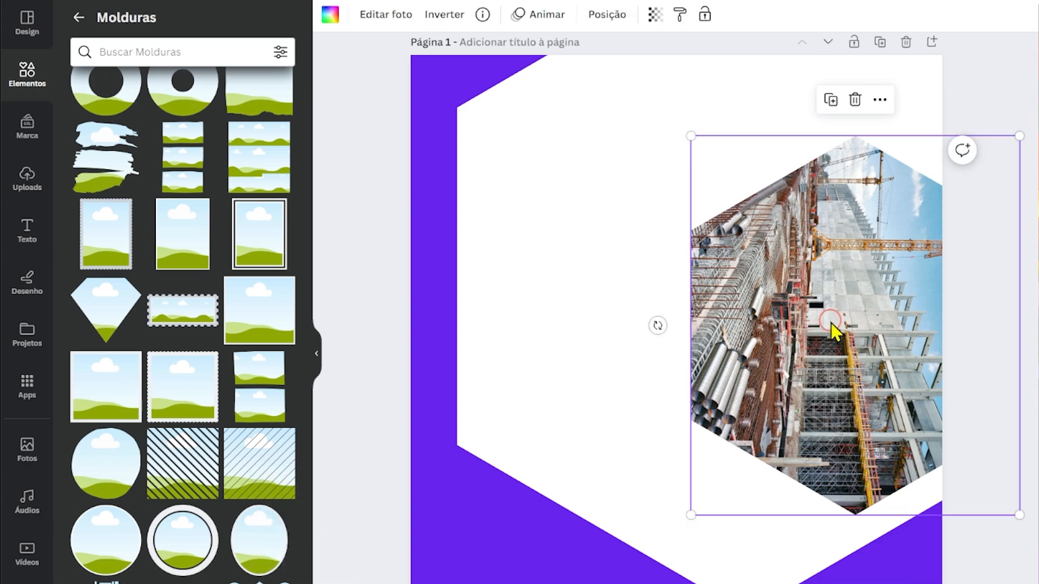
# Rotate the construction photo inside its hexagonal frame to -90° so the building stands upright.
pyautogui.click(830, 325)
pyautogui.moveTo(661, 329); pyautogui.dragTo(857, 538)
pyautogui.doubleClick(837, 318)
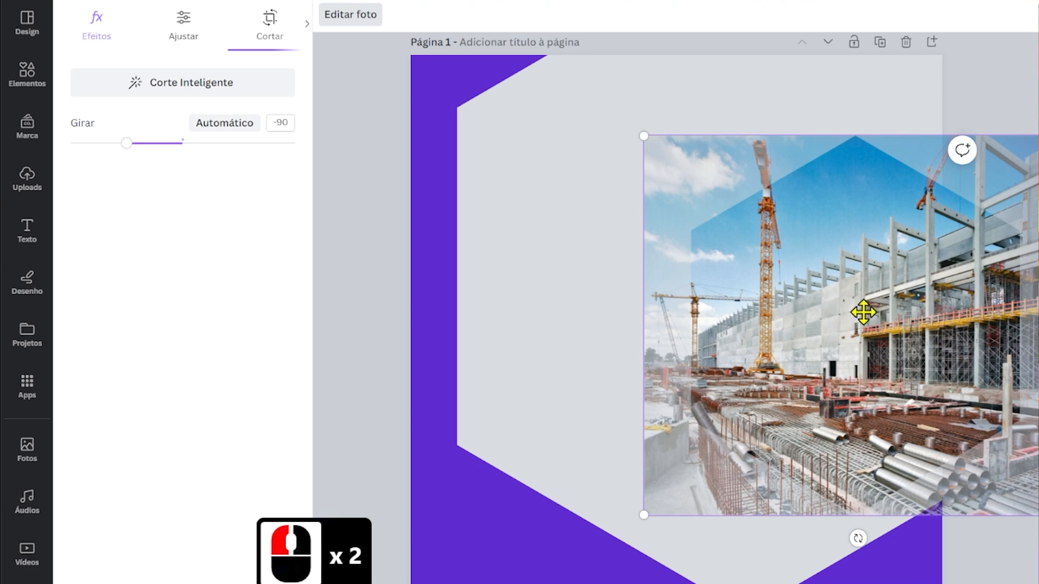
pyautogui.click(593, 317)
pyautogui.click(606, 320)
# Copy the builder from page 2 onto page 1 and enlarge him to about 699 × 904 px.
pyautogui.moveTo(1036, 213); pyautogui.dragTo(1035, 404)
pyautogui.click(843, 525)
pyautogui.hotkey('ctrl', 'c')
pyautogui.click(654, 117)
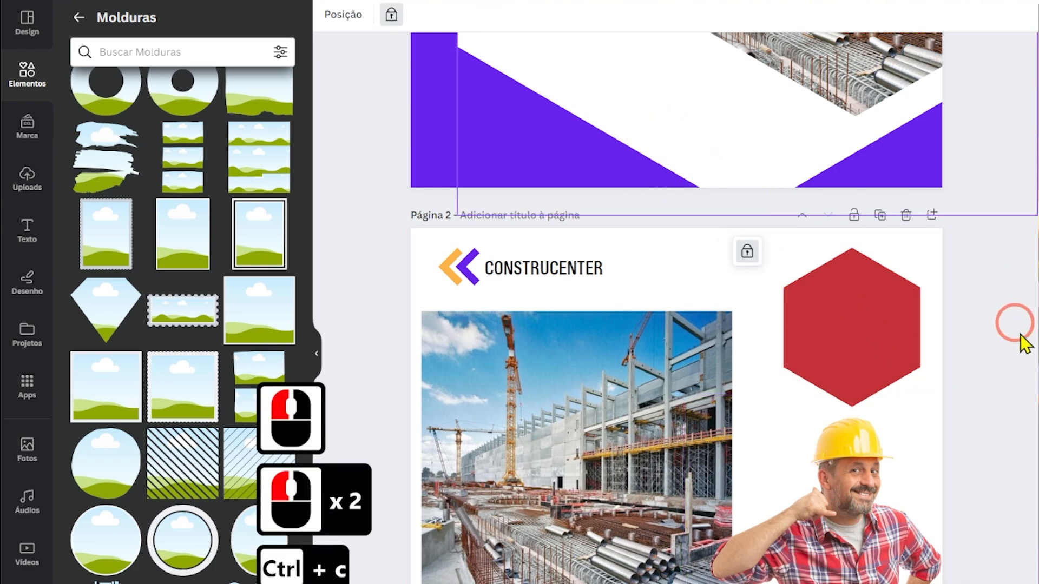
pyautogui.moveTo(1038, 287); pyautogui.dragTo(1029, 84)
pyautogui.click(649, 205)
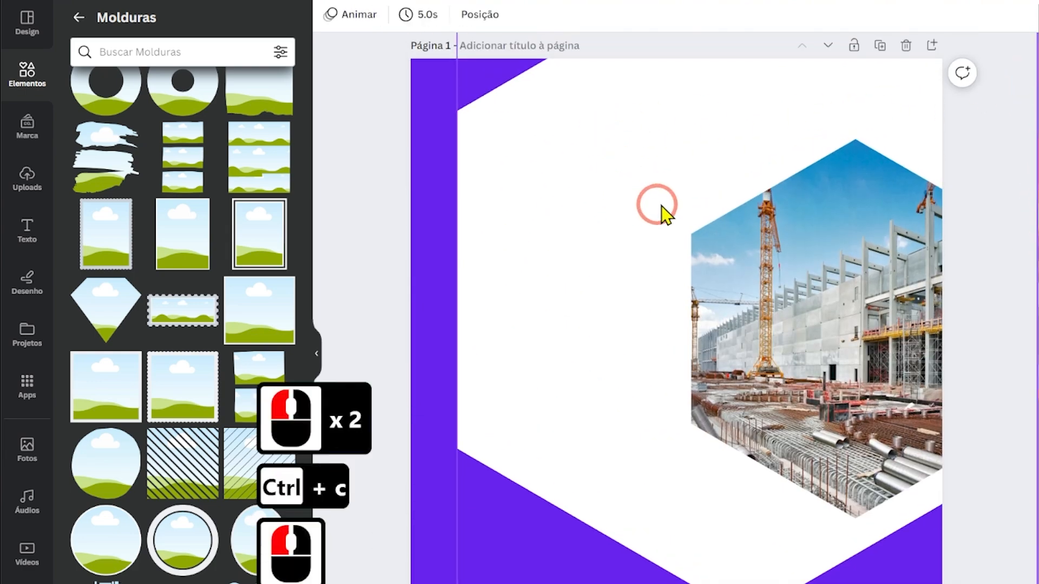
pyautogui.hotkey('ctrl', 'v')
pyautogui.moveTo(856, 334); pyautogui.dragTo(590, 239)
pyautogui.moveTo(707, 139); pyautogui.dragTo(796, 98)
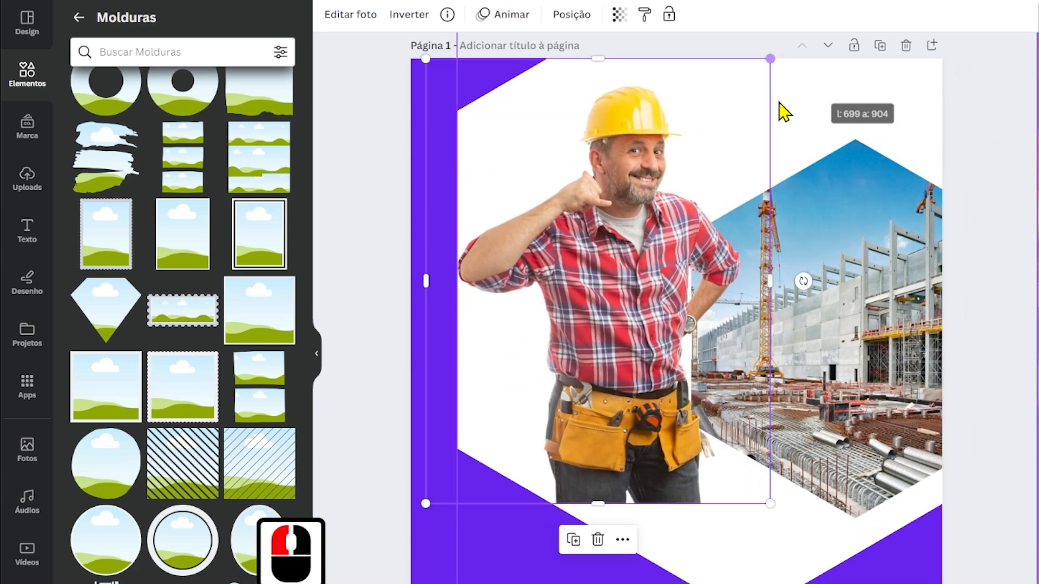
# Place the builder over the hexagonal construction photo and enlarge him slightly.
pyautogui.moveTo(638, 155); pyautogui.dragTo(831, 99)
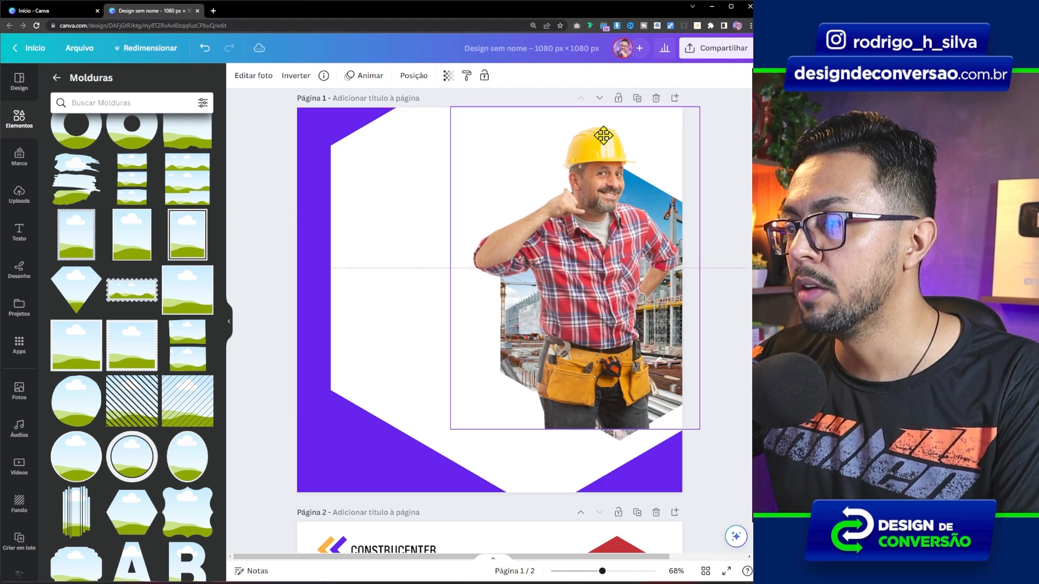
pyautogui.moveTo(603, 136); pyautogui.dragTo(602, 137)
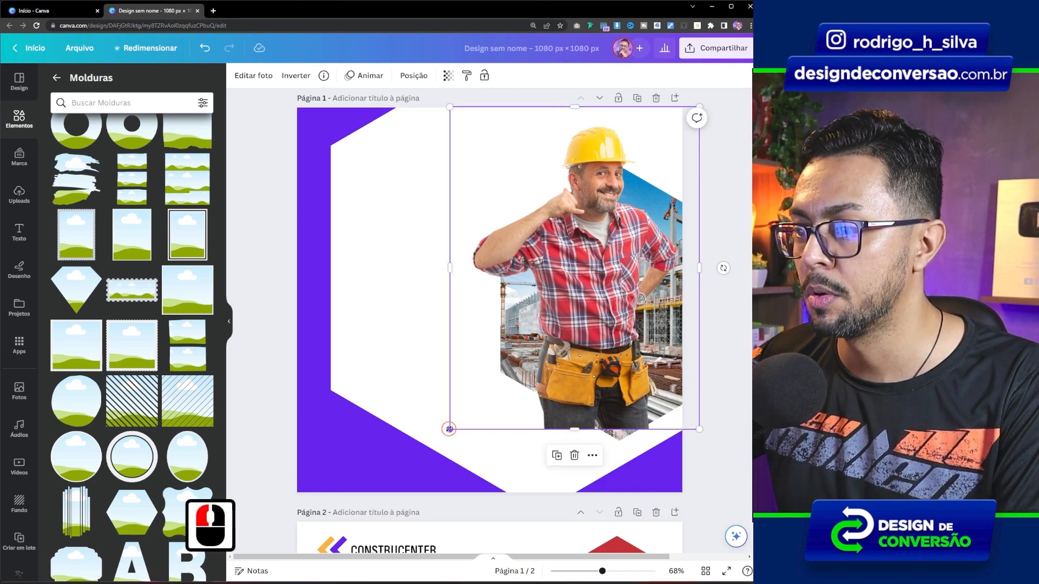
pyautogui.moveTo(450, 429); pyautogui.dragTo(449, 436)
pyautogui.moveTo(459, 275); pyautogui.dragTo(463, 269)
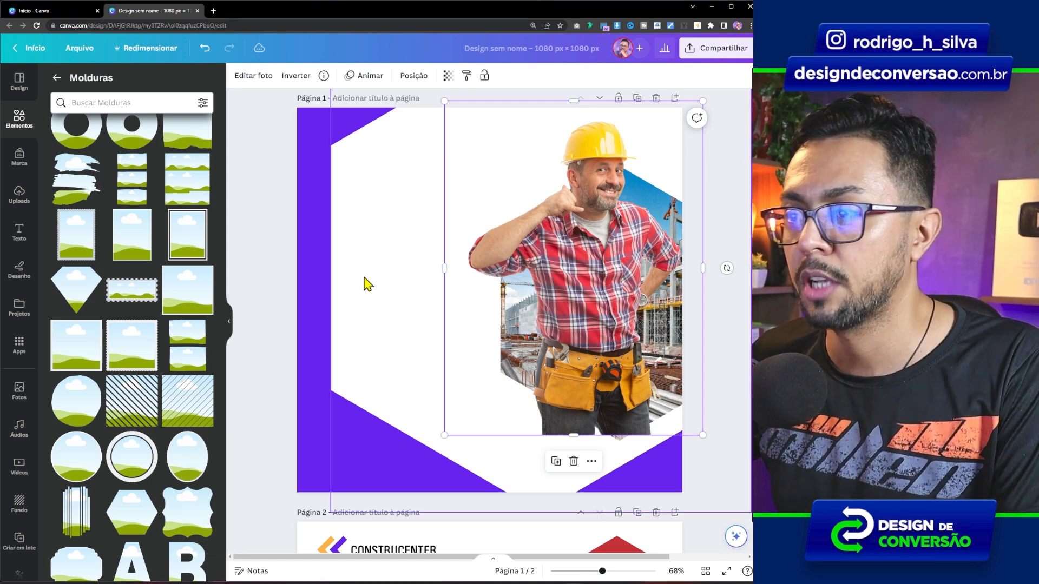
pyautogui.click(372, 281)
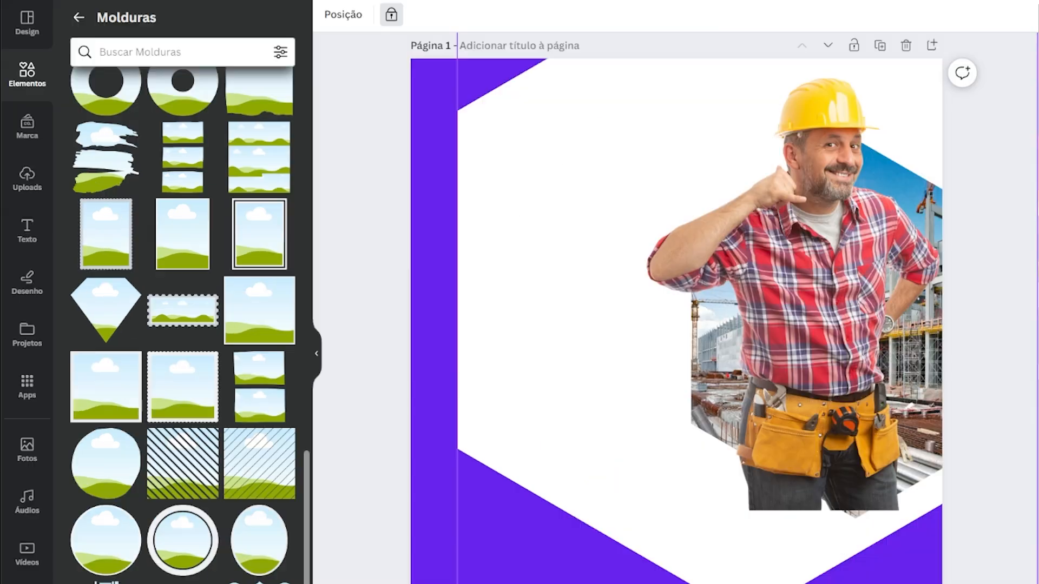
# Add a second hexagonal frame, rotate it upright and resize it to cover the framed construction photo exactly.
pyautogui.click(132, 511)
pyautogui.moveTo(675, 475); pyautogui.dragTo(530, 326)
pyautogui.moveTo(596, 276); pyautogui.dragTo(728, 309)
pyautogui.moveTo(925, 222); pyautogui.dragTo(1001, 135)
pyautogui.moveTo(999, 491); pyautogui.dragTo(1015, 514)
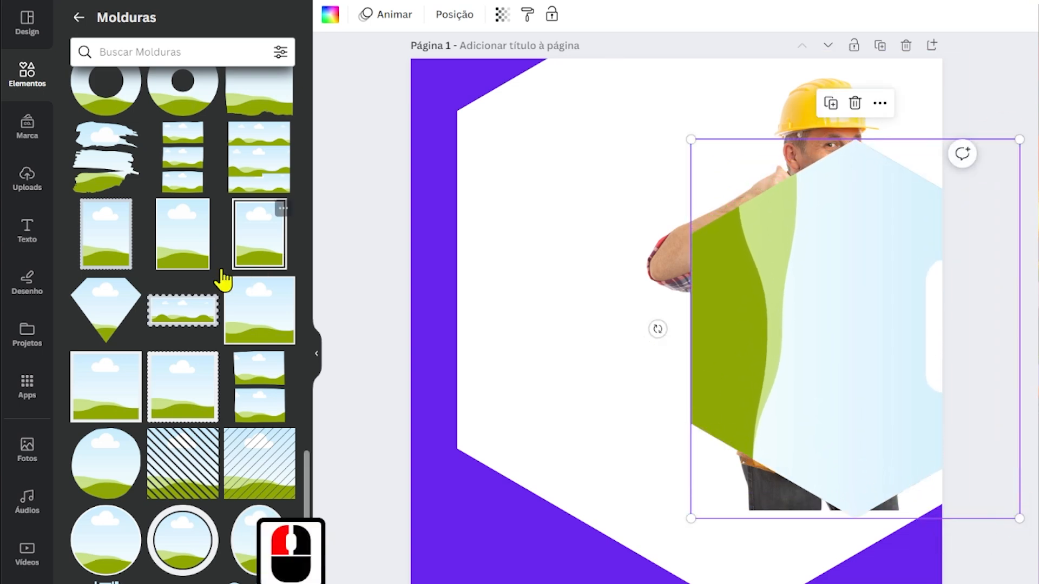
# Fill the new hexagonal frame with a copy of the builder photo.
pyautogui.click(829, 105)
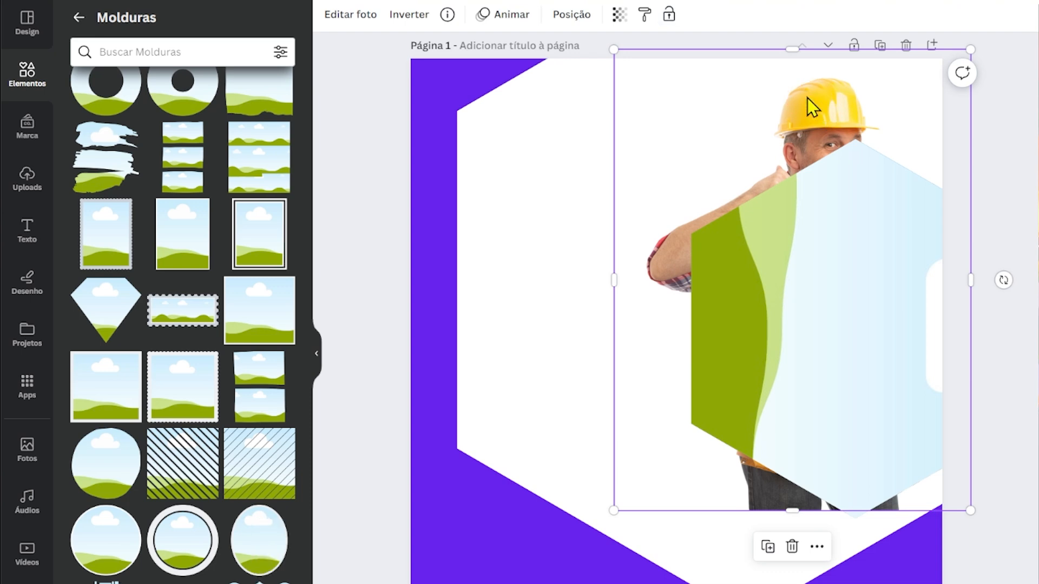
pyautogui.hotkey('ctrl', 'd')
pyautogui.moveTo(790, 243)
pyautogui.mouseDown()
pyautogui.moveTo(476, 281)
pyautogui.moveTo(790, 263)
pyautogui.mouseUp()
pyautogui.hotkey('ctrl', 'v')
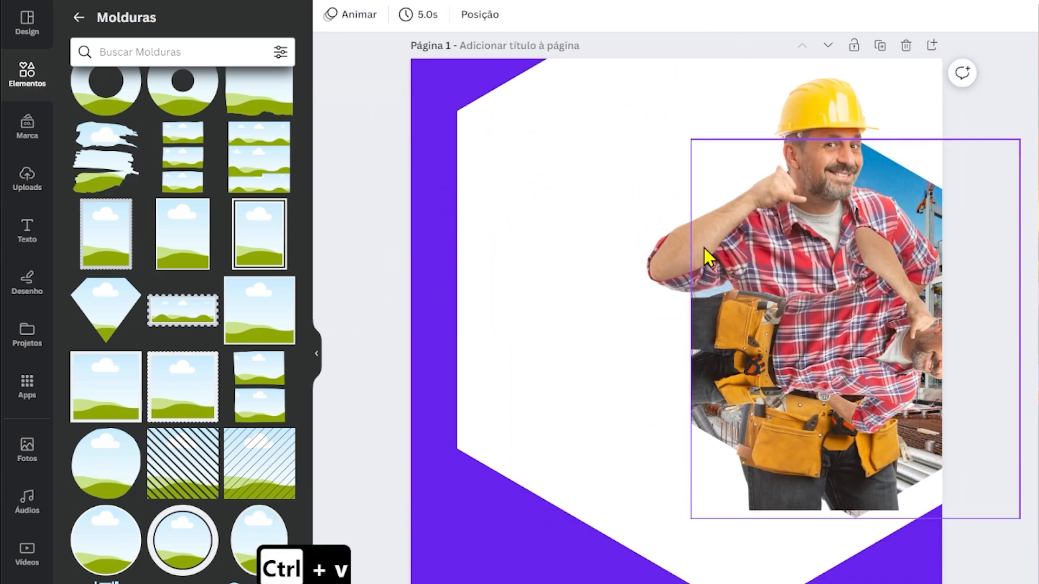
# Rotate the framed builder to -90° so he stands upright, then enlarge and reposition him over the unframed builder.
pyautogui.doubleClick(817, 340)
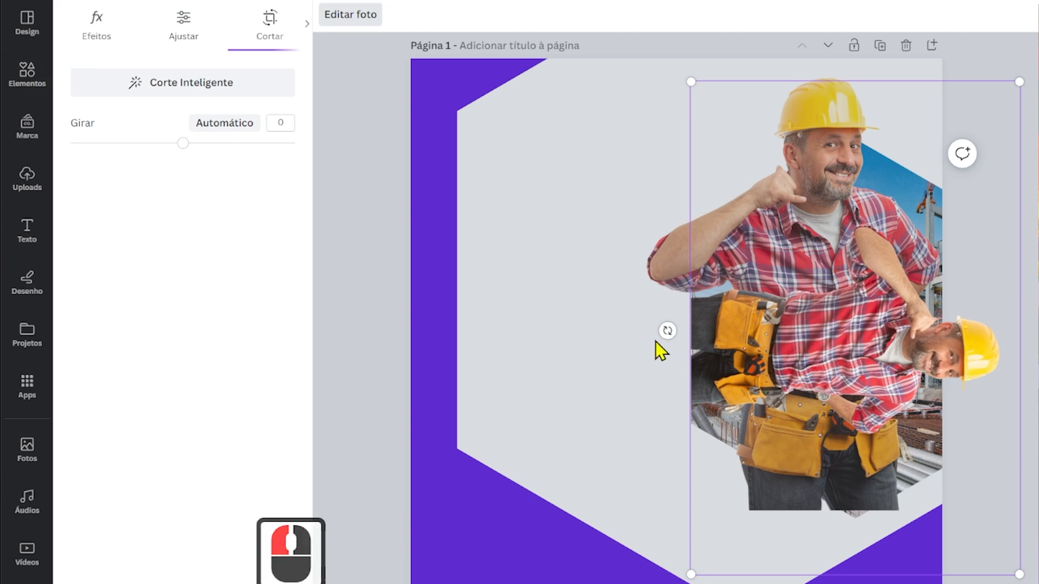
pyautogui.moveTo(667, 325); pyautogui.dragTo(857, 542)
pyautogui.doubleClick(853, 325)
pyautogui.moveTo(887, 268); pyautogui.dragTo(819, 242)
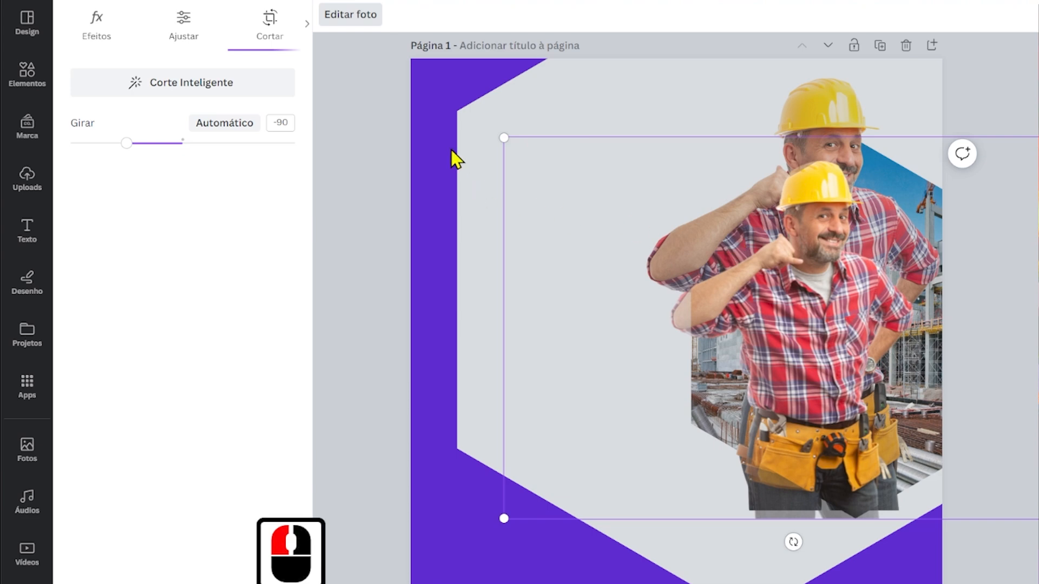
pyautogui.moveTo(505, 136); pyautogui.dragTo(449, 70)
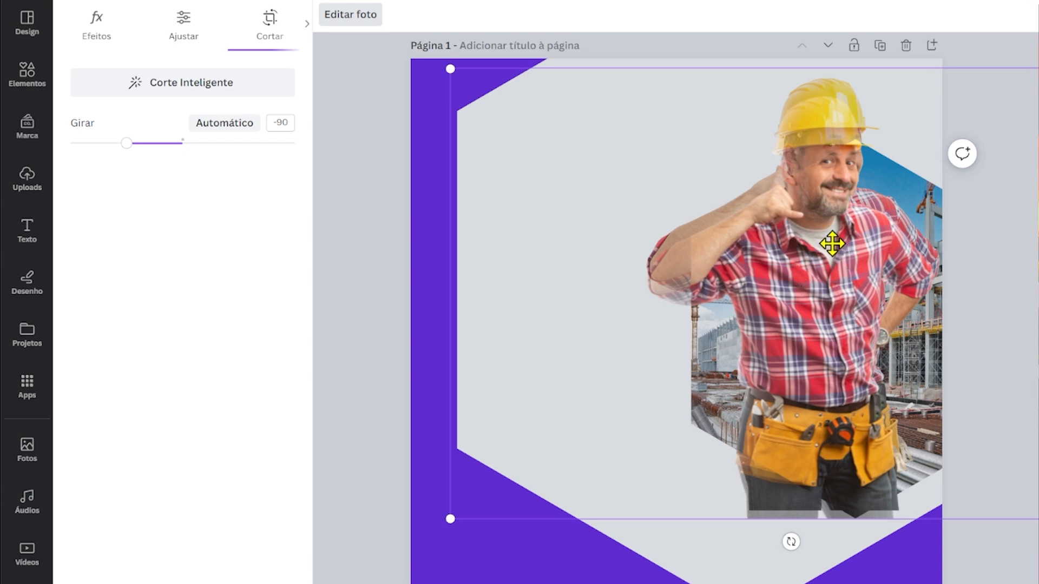
pyautogui.moveTo(799, 393); pyautogui.dragTo(794, 231)
pyautogui.click(861, 154)
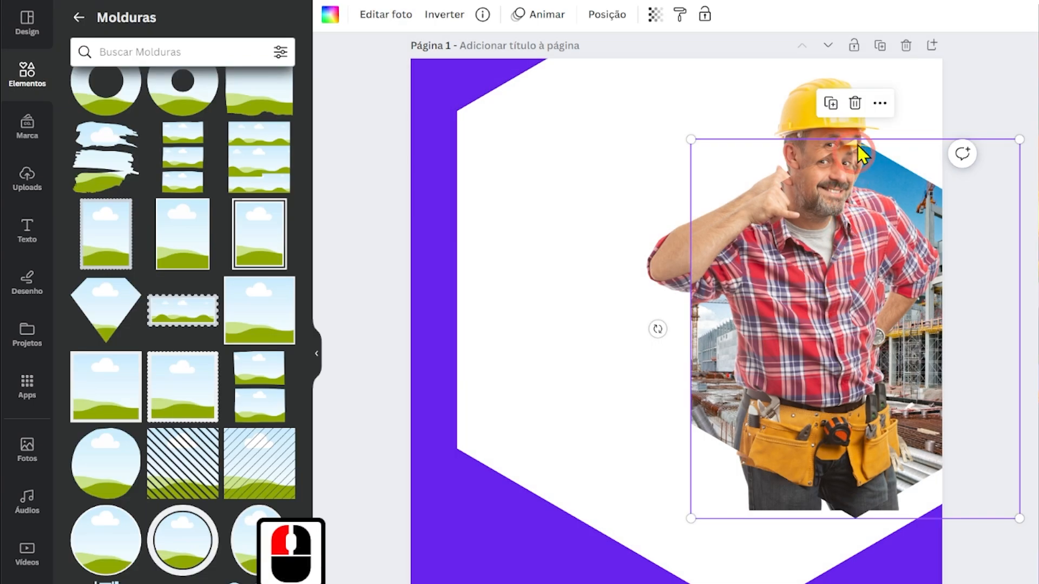
# Lower the unframed builder to the hexagon's bottom point and adjust the framed builder's size and position to match him.
pyautogui.click(802, 97)
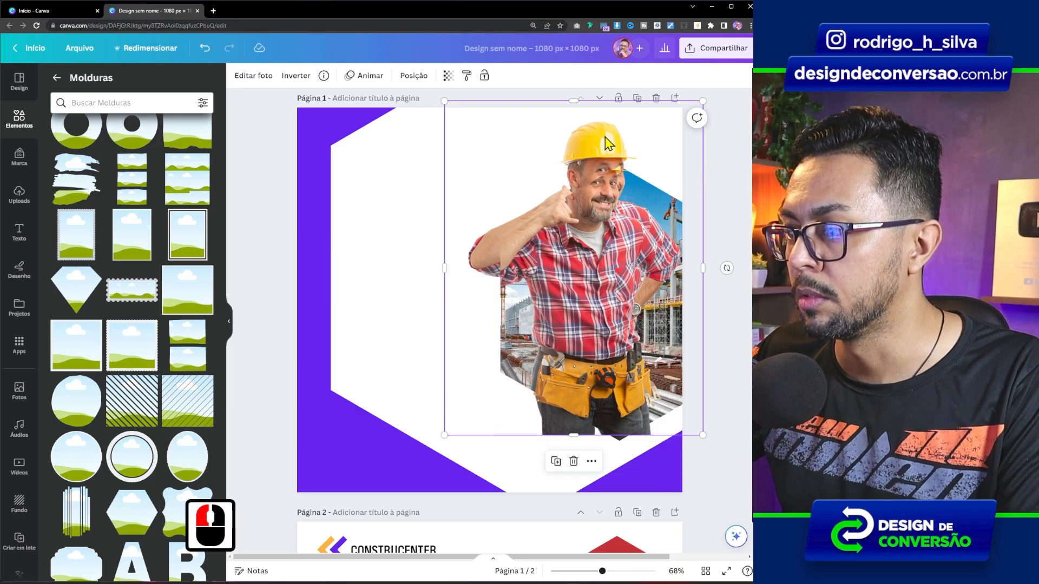
pyautogui.moveTo(605, 134); pyautogui.dragTo(605, 138)
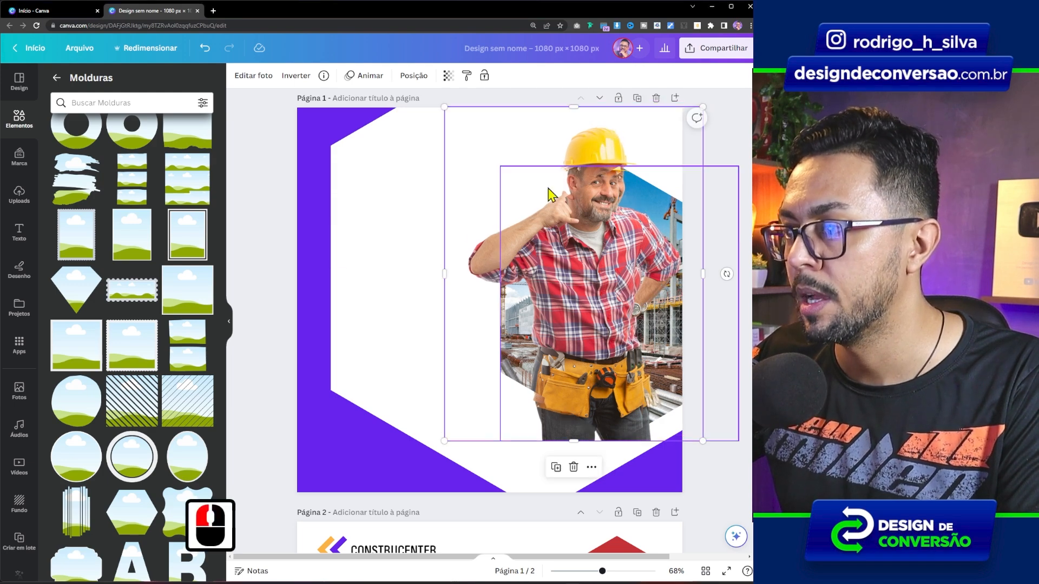
pyautogui.doubleClick(574, 266)
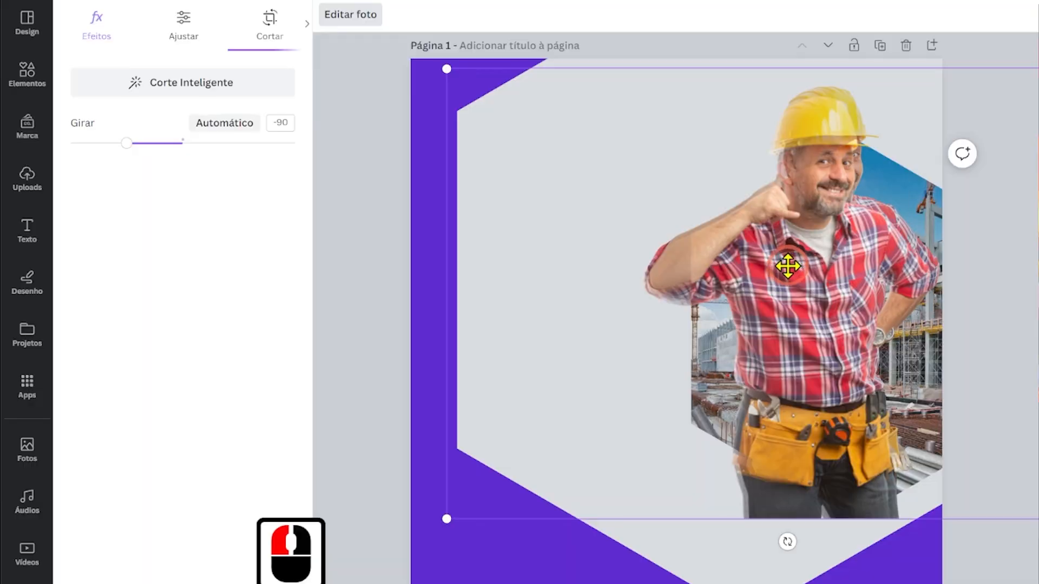
pyautogui.moveTo(794, 266); pyautogui.dragTo(791, 262)
pyautogui.moveTo(452, 69); pyautogui.dragTo(435, 57)
pyautogui.moveTo(794, 109); pyautogui.dragTo(822, 104)
pyautogui.click(427, 244)
# Bring the unframed builder to the front and crop his lower part so the legs show only inside the hexagon.
pyautogui.click(606, 136)
pyautogui.click(812, 106)
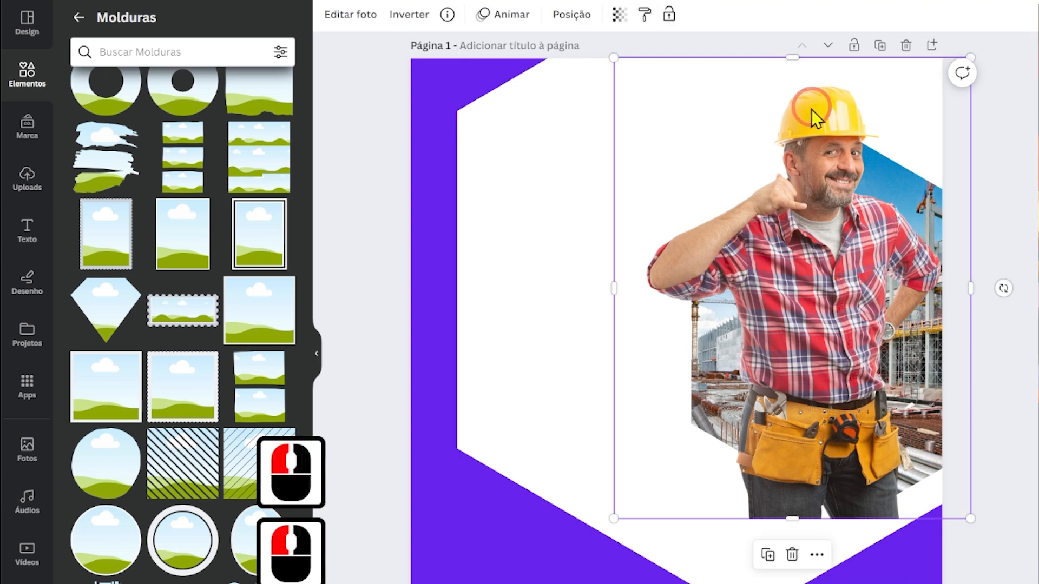
pyautogui.rightClick(810, 113)
pyautogui.moveTo(675, 278)
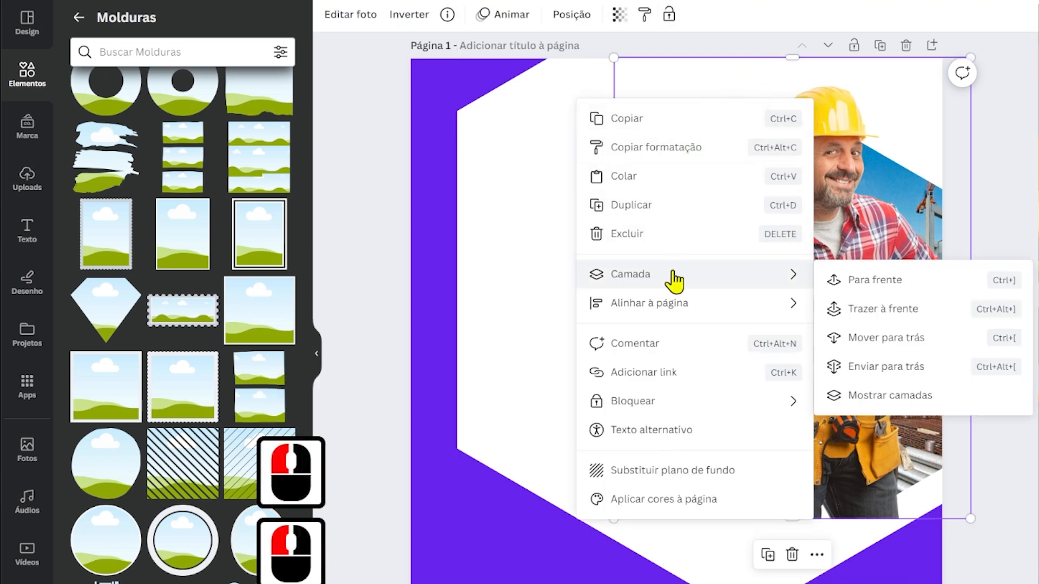
pyautogui.click(829, 305)
pyautogui.moveTo(789, 520); pyautogui.dragTo(822, 442)
pyautogui.click(504, 307)
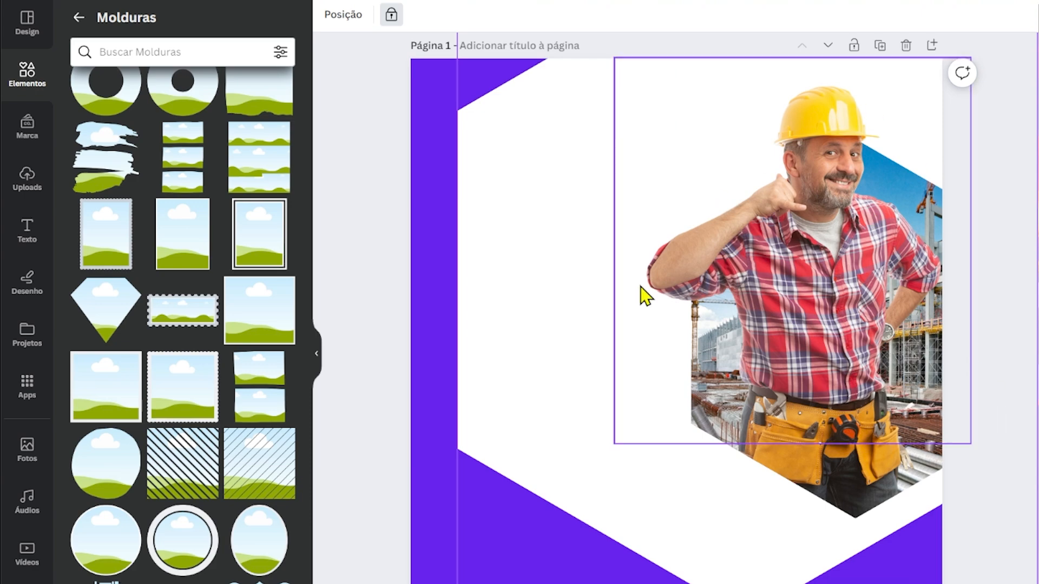
# Copy the red hexagon from page 2 onto page 1 and enlarge it slightly beyond the framed photo, sharing its centre.
pyautogui.moveTo(1036, 349); pyautogui.dragTo(1031, 409)
pyautogui.click(854, 424)
pyautogui.hotkey('ctrl', 'c')
pyautogui.scroll(6, 619, 181)
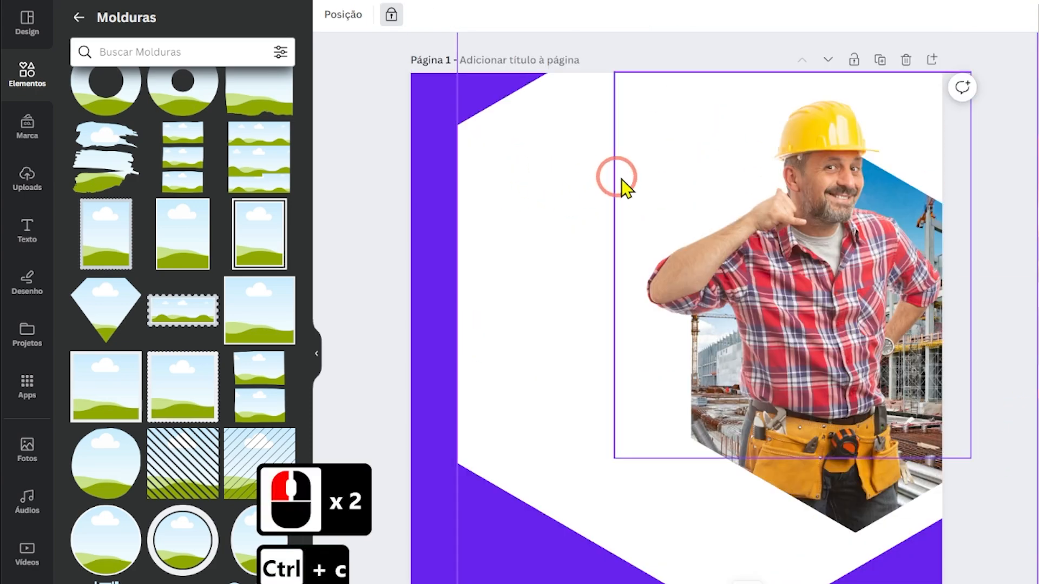
pyautogui.hotkey('ctrl', 'v')
pyautogui.moveTo(850, 119); pyautogui.dragTo(770, 353)
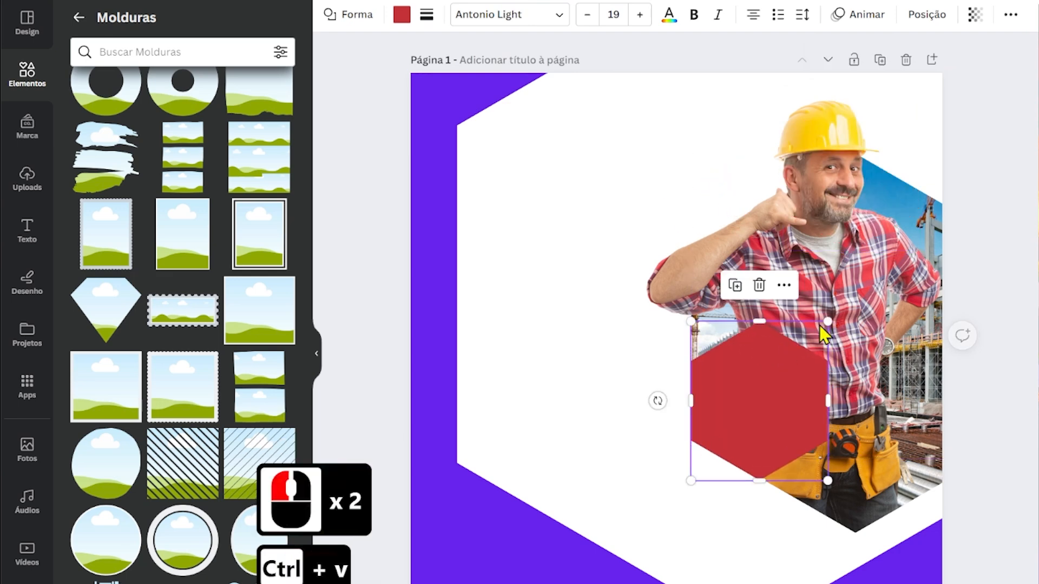
pyautogui.moveTo(828, 323); pyautogui.dragTo(1031, 136)
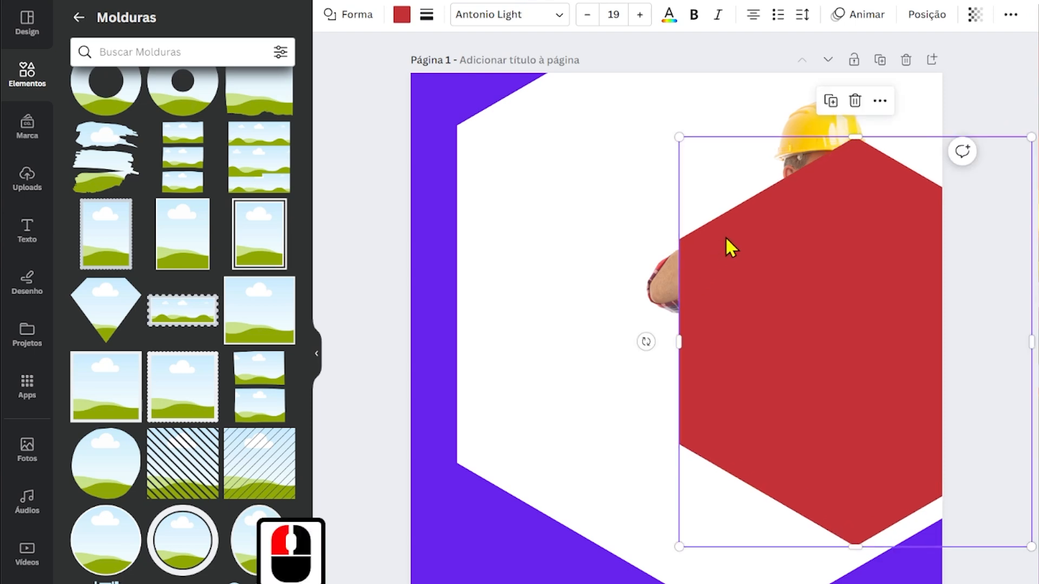
# Fill the enlarged hexagon with the document's purple and set it behind the framed photos as a thin border, about 705 px high.
pyautogui.hotkey('ctrl', 'c')
pyautogui.click(401, 15)
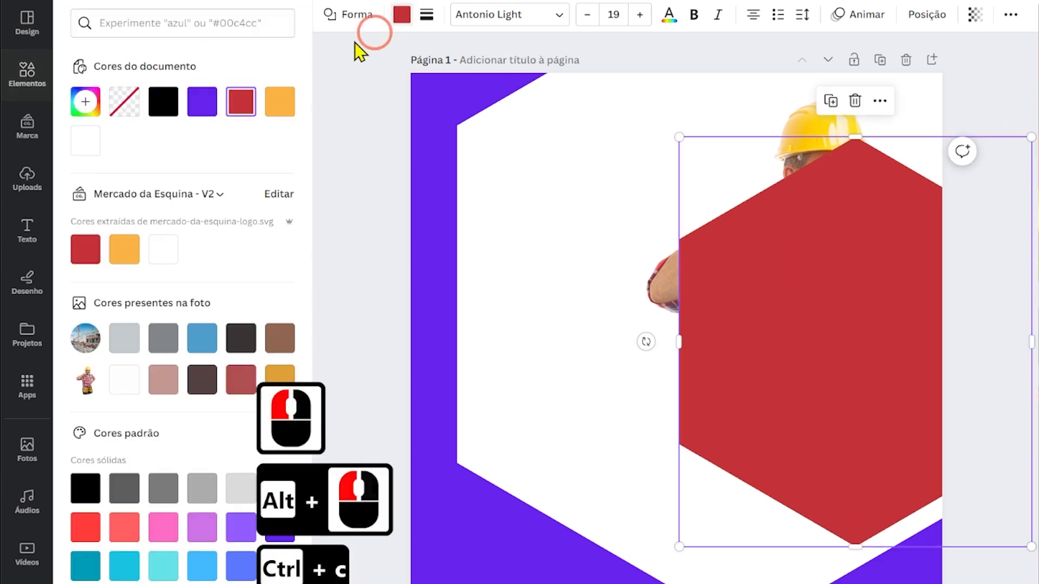
pyautogui.click(202, 101)
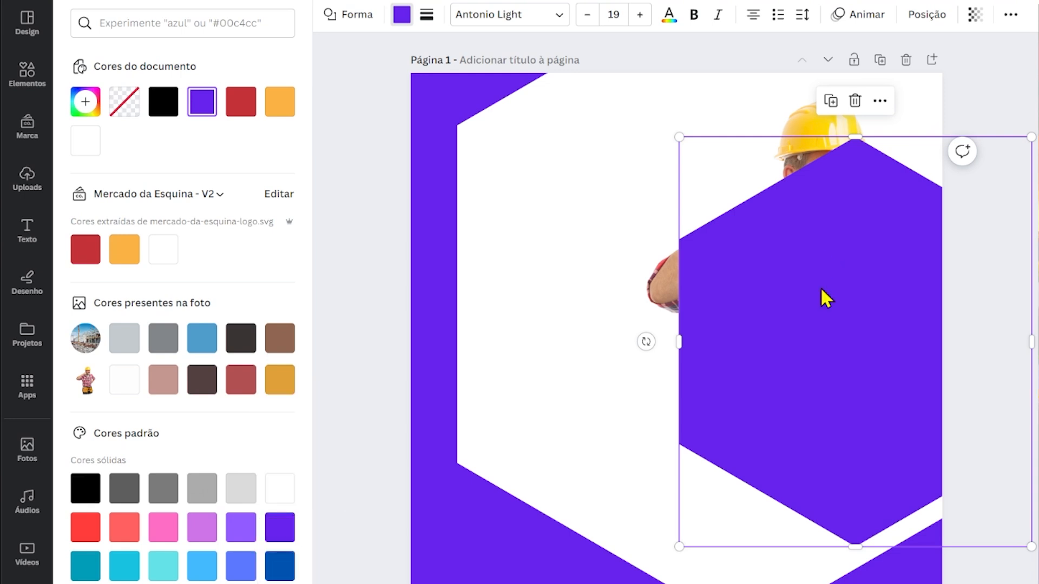
pyautogui.hotkey('ctrl', '[')
pyautogui.hotkey('ctrl', '[')
pyautogui.hotkey('ctrl', '[')
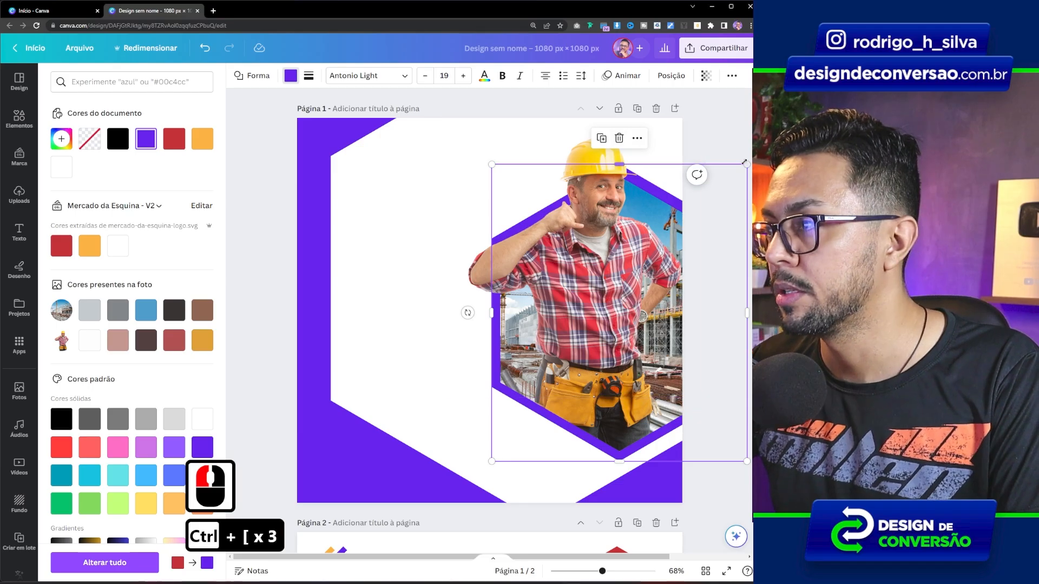
pyautogui.moveTo(1030, 138); pyautogui.dragTo(1031, 138)
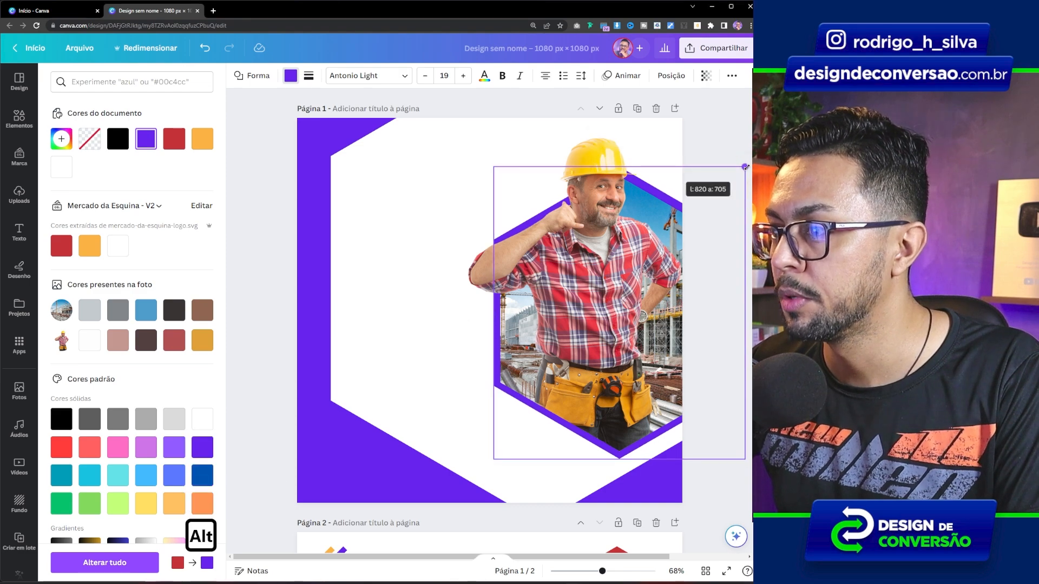
# Paste another copy of the red hexagon over the framed photo and remove its fill colour.
pyautogui.keyDown('alt'); pyautogui.click(732, 179); pyautogui.keyUp('alt')
pyautogui.click(348, 317)
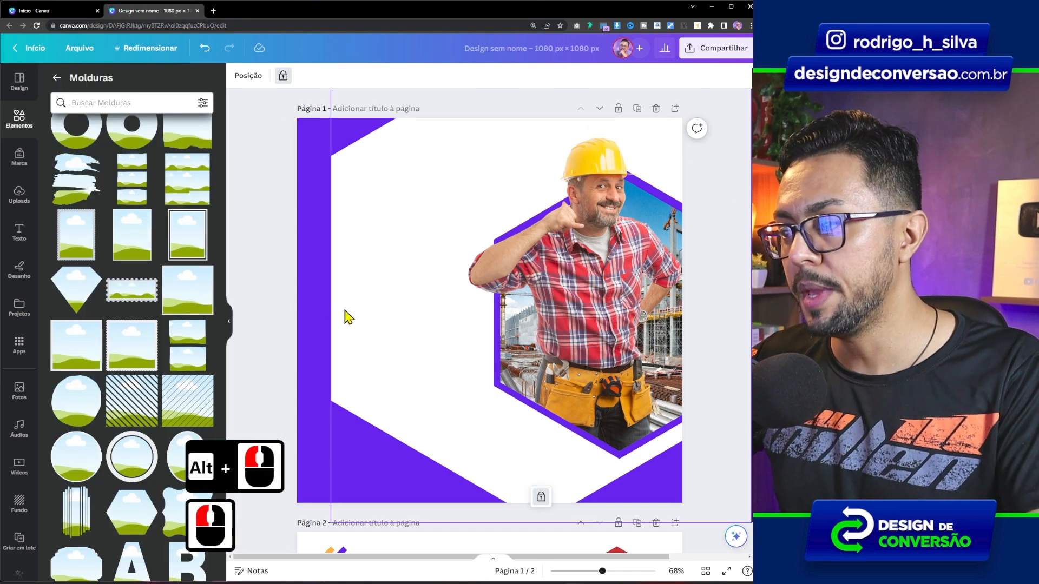
pyautogui.hotkey('ctrl', 'v')
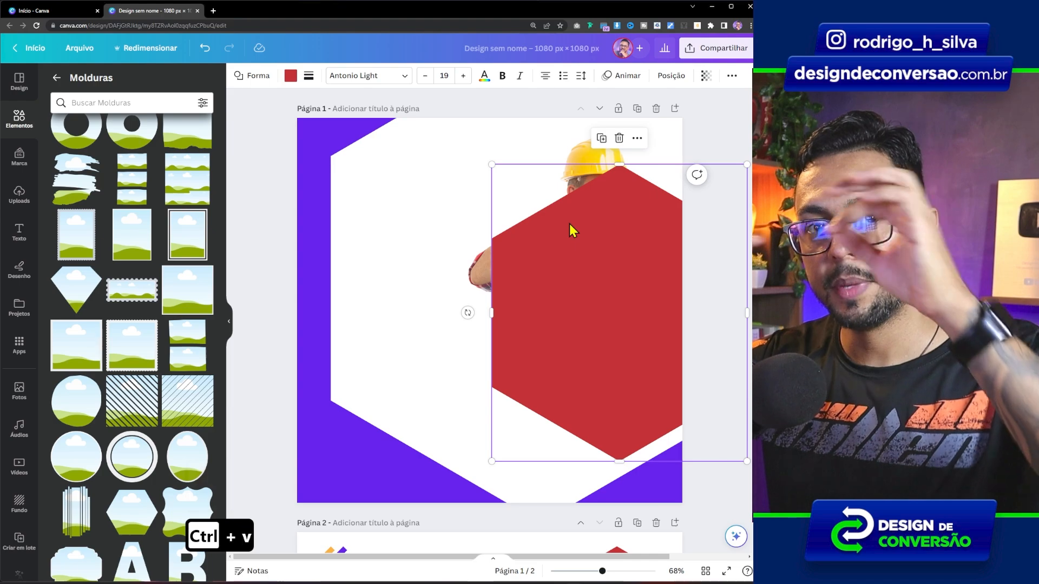
pyautogui.click(291, 75)
pyautogui.click(90, 142)
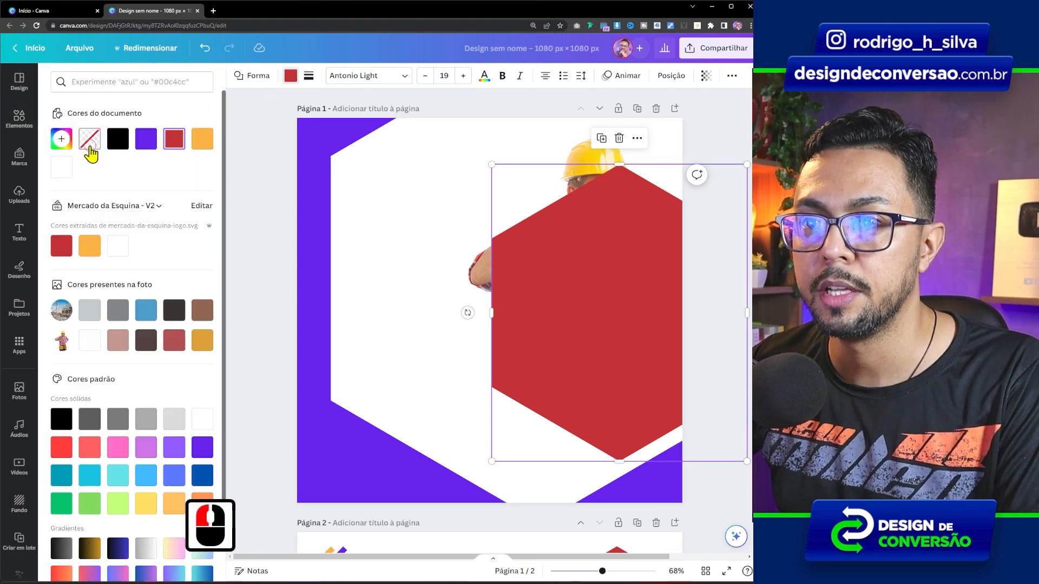
# Give the unfilled hexagon a solid purple border 5 thick and enlarge it slightly beyond the purple photo frame.
pyautogui.click(308, 77)
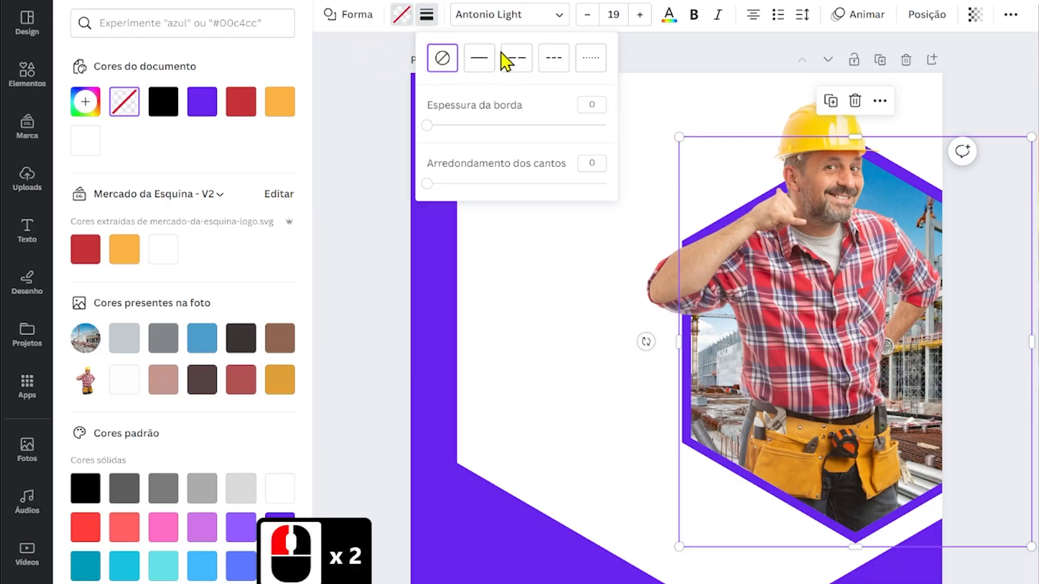
pyautogui.click(477, 59)
pyautogui.doubleClick(574, 109)
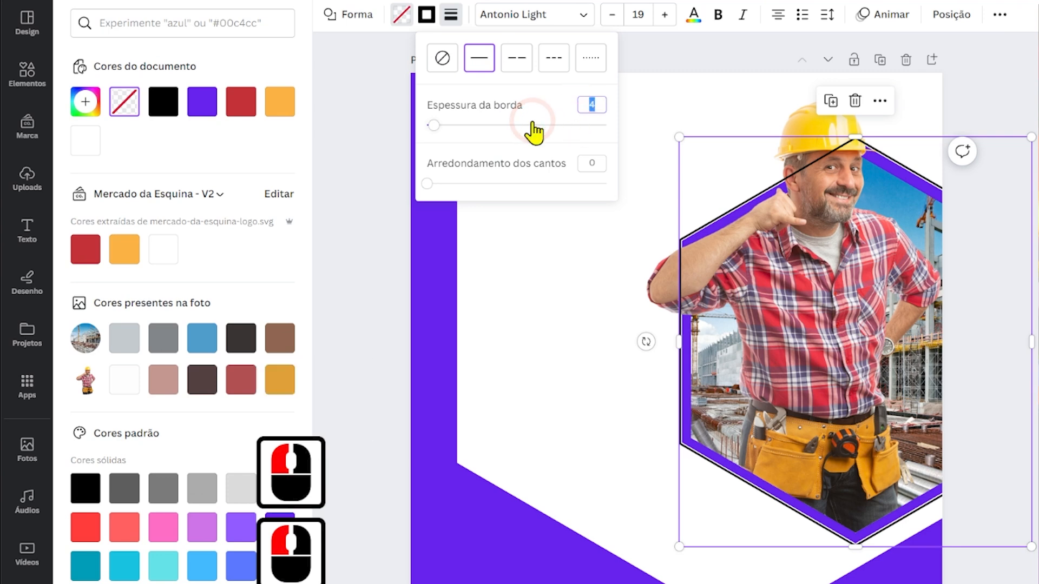
pyautogui.write('5')
pyautogui.click(428, 17)
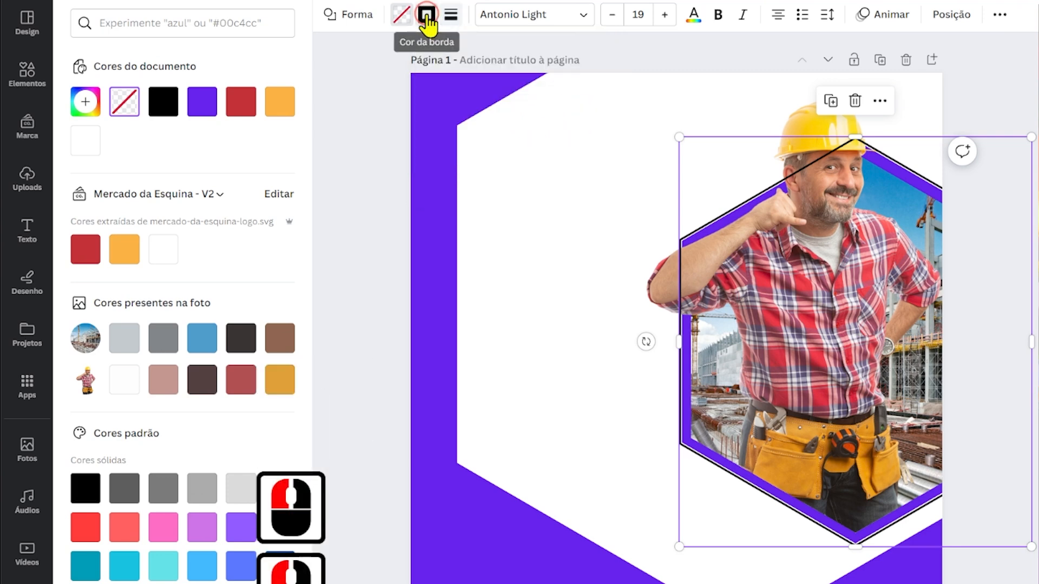
pyautogui.click(163, 116)
pyautogui.moveTo(679, 137); pyautogui.dragTo(676, 133)
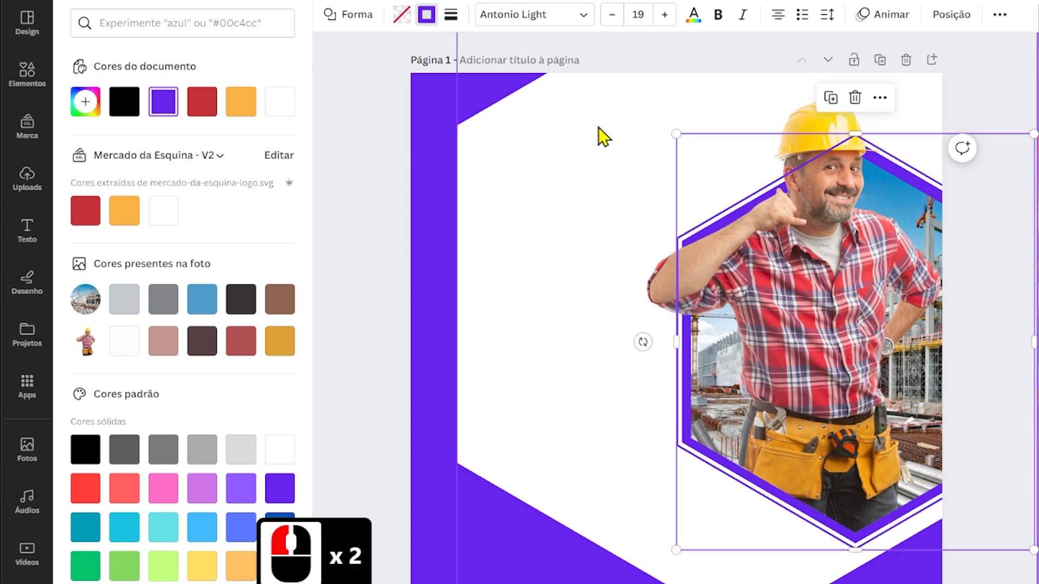
# Set the hexagon outline's transparency to 20 and send it behind the builder.
pyautogui.click(998, 19)
pyautogui.click(942, 49)
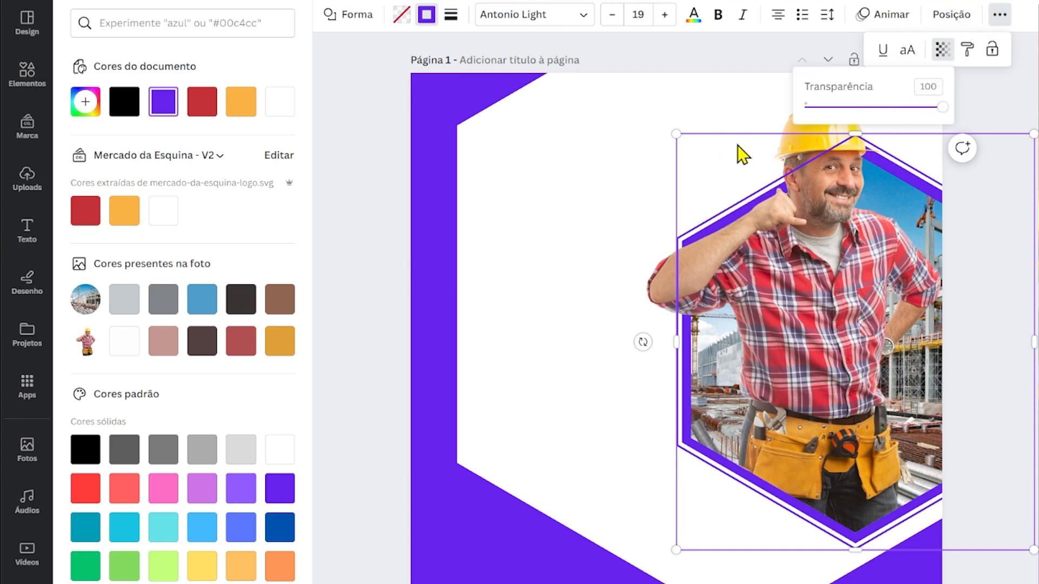
pyautogui.doubleClick(927, 86)
pyautogui.write('20')
pyautogui.click(755, 517)
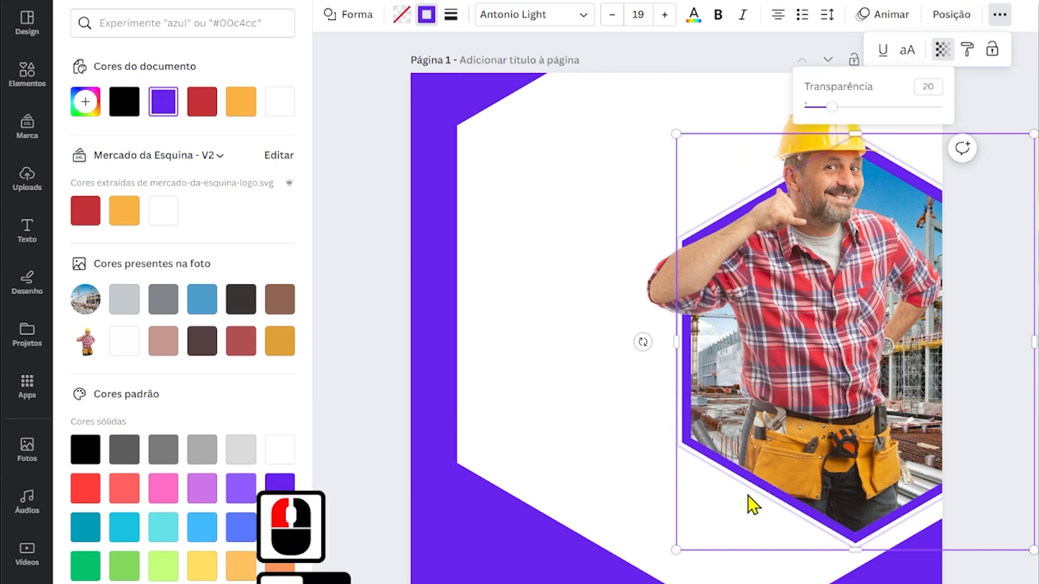
pyautogui.hotkey('ctrl', '[')
pyautogui.hotkey('ctrl', '[')
pyautogui.click(367, 243)
pyautogui.click(907, 236)
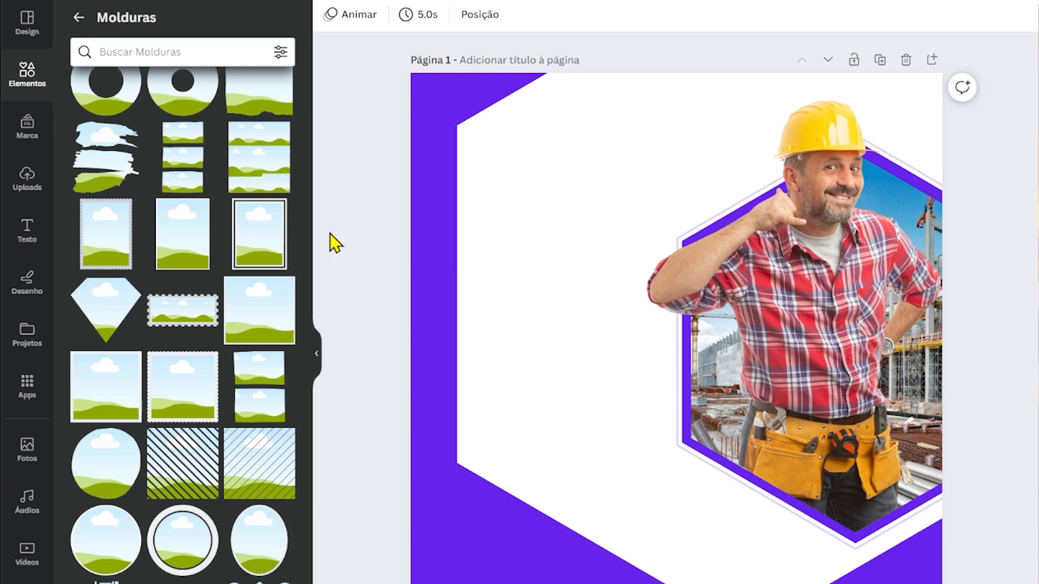
# Search the elements for "BLUR", add the round orange glow and enlarge it over the lower right part of the design.
pyautogui.click(78, 17)
pyautogui.click(168, 21)
pyautogui.write('BLUR')
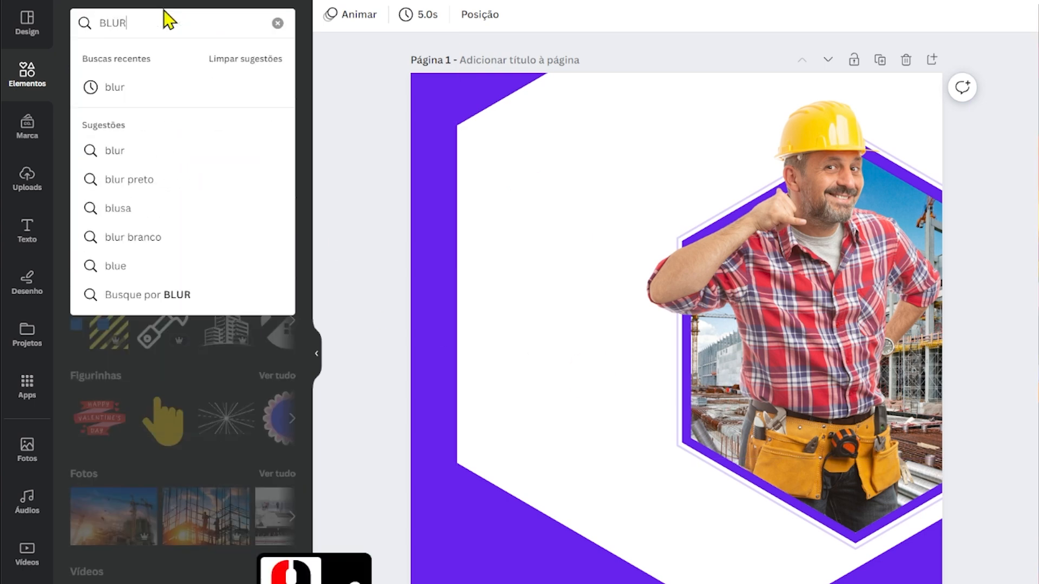
pyautogui.press('Return')
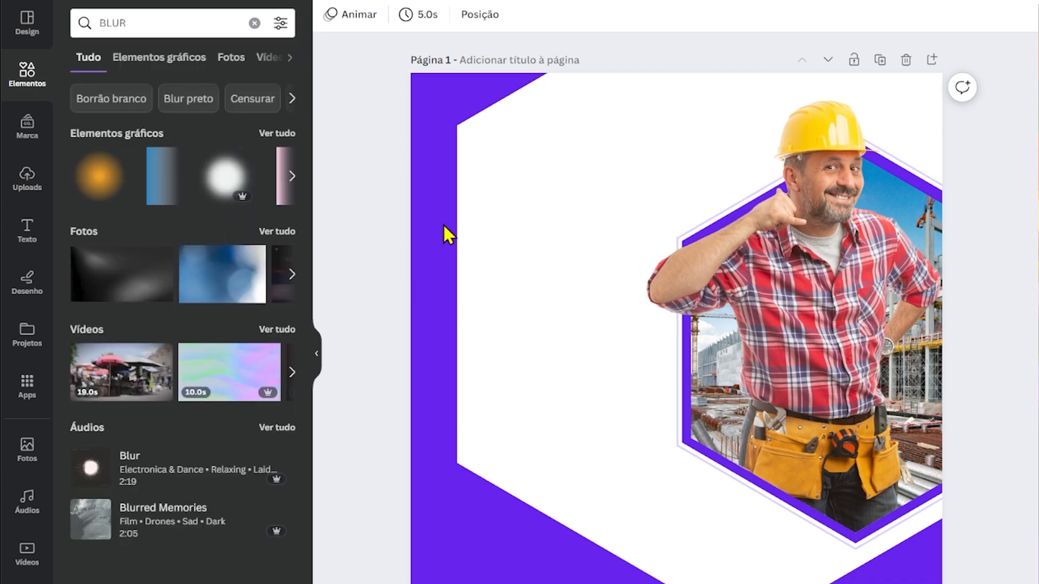
pyautogui.scroll(-4, 1022, 413)
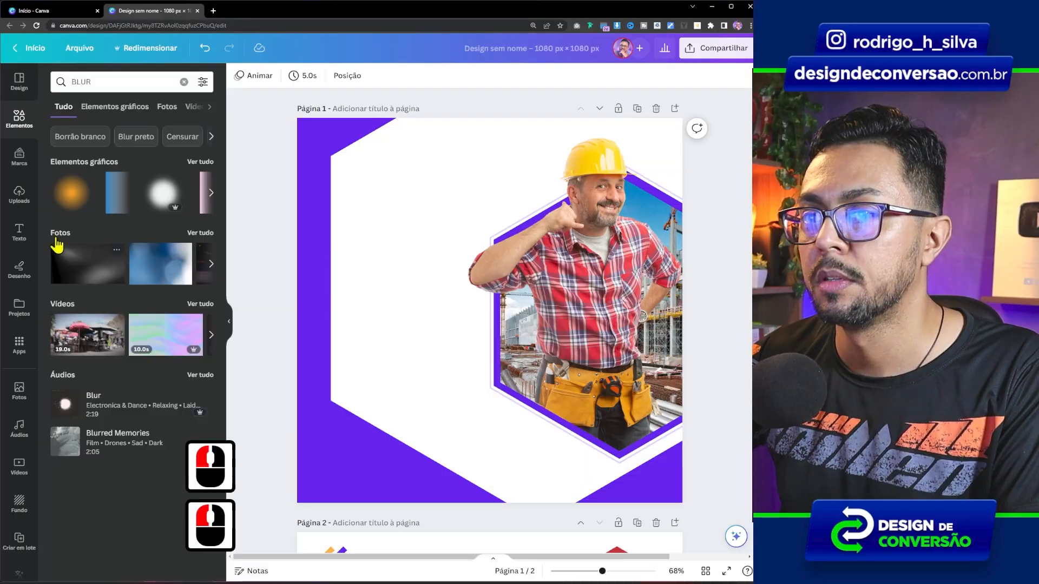
pyautogui.moveTo(98, 175); pyautogui.dragTo(605, 317)
pyautogui.moveTo(490, 265); pyautogui.dragTo(723, 103)
pyautogui.moveTo(471, 168); pyautogui.dragTo(601, 321)
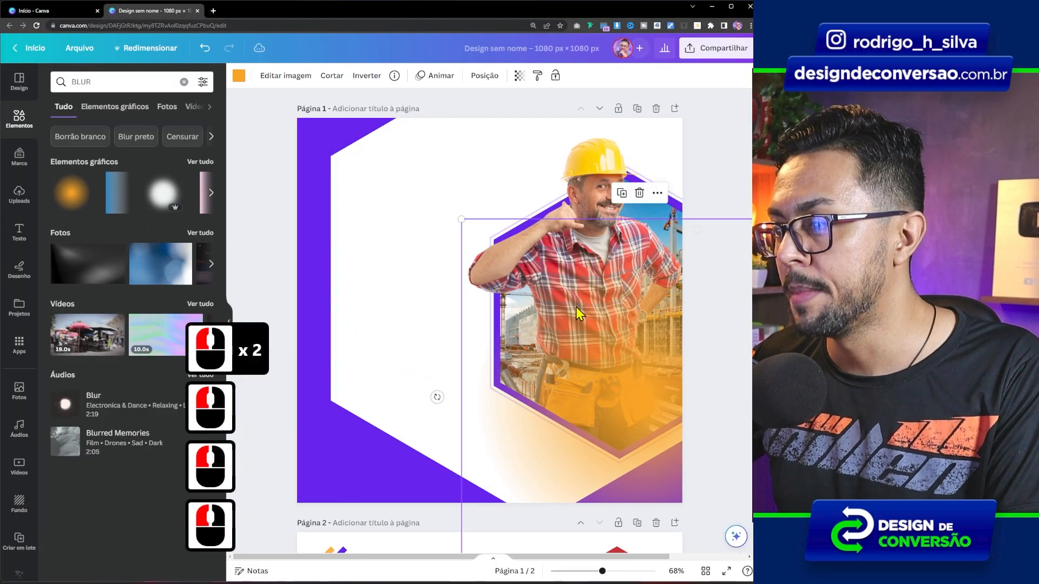
# Resize the orange glow to about 1212 px square and shift it slightly upward over the photo's lower right area.
pyautogui.moveTo(465, 219); pyautogui.dragTo(490, 209)
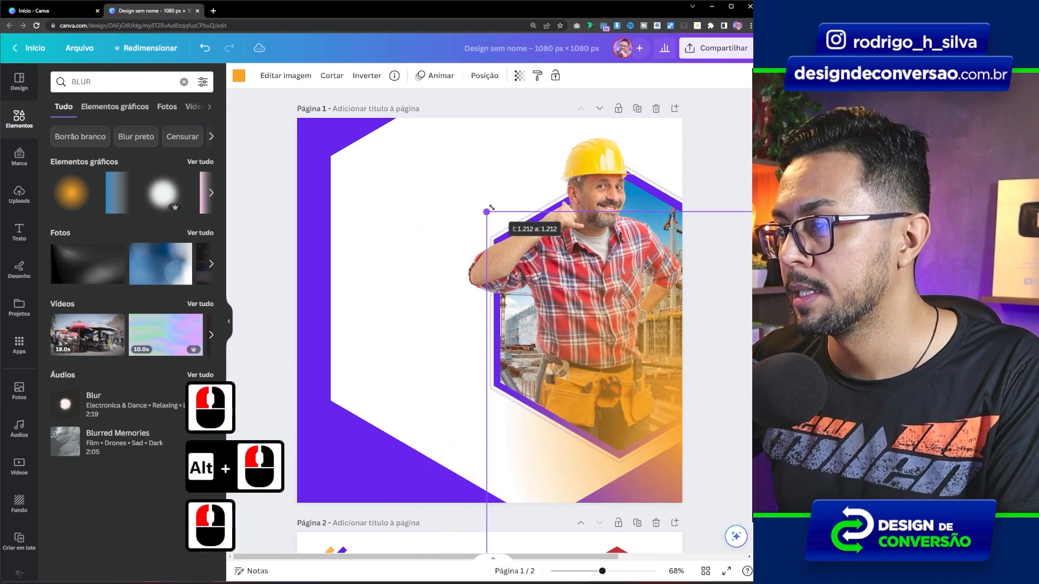
pyautogui.moveTo(647, 352); pyautogui.dragTo(655, 329)
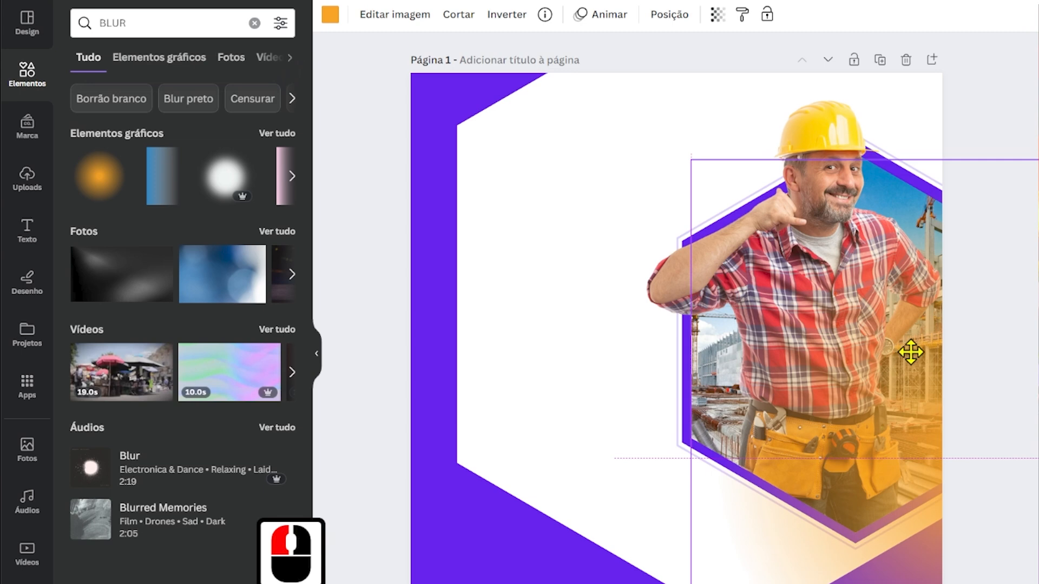
pyautogui.moveTo(910, 352); pyautogui.dragTo(911, 346)
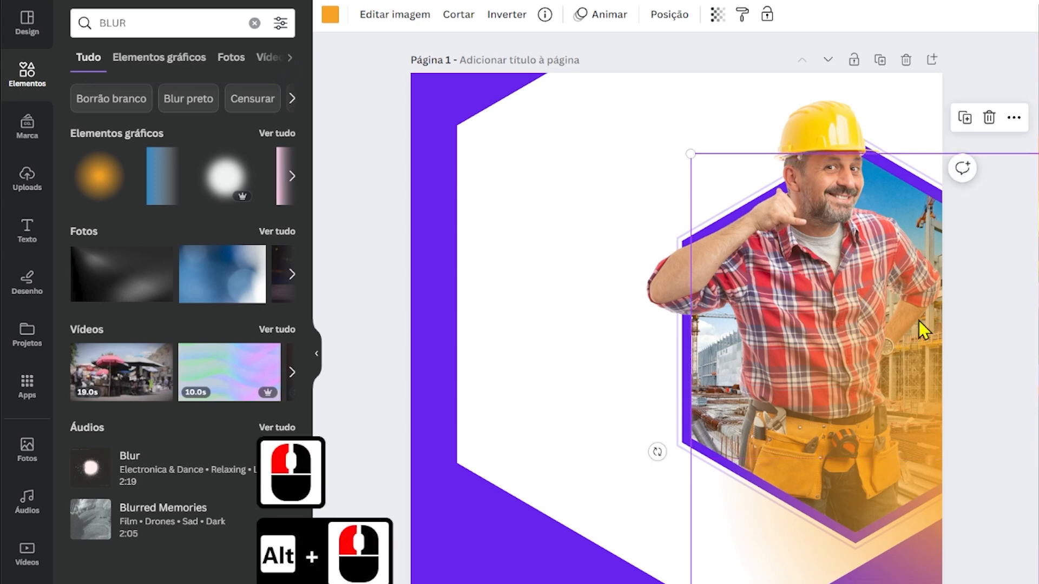
pyautogui.moveTo(918, 320); pyautogui.dragTo(910, 521)
# Move the builder, framed photo, hexagon borders and orange glow together slightly to the right.
pyautogui.moveTo(784, 296); pyautogui.dragTo(799, 299)
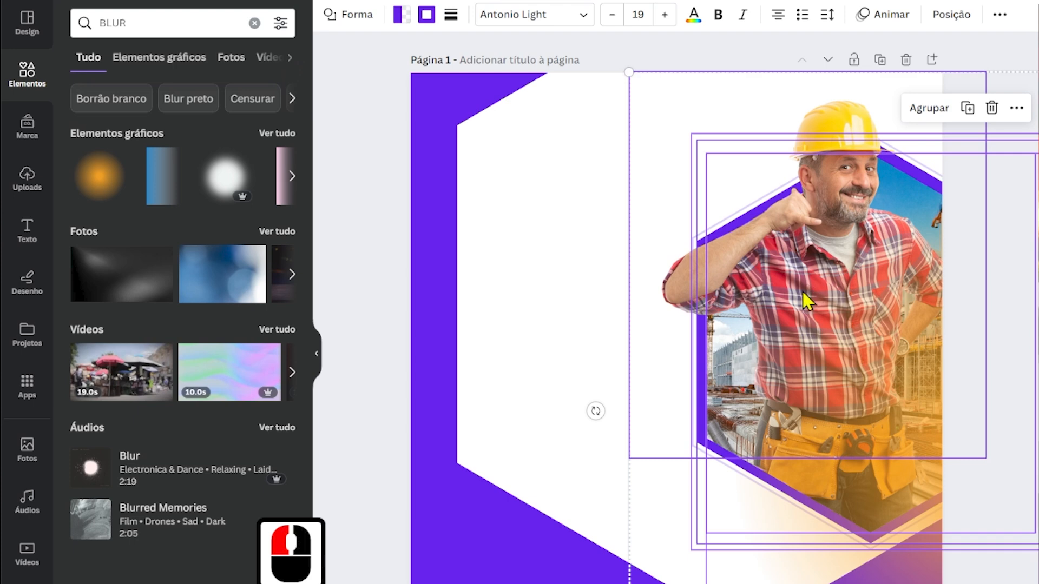
pyautogui.click(492, 386)
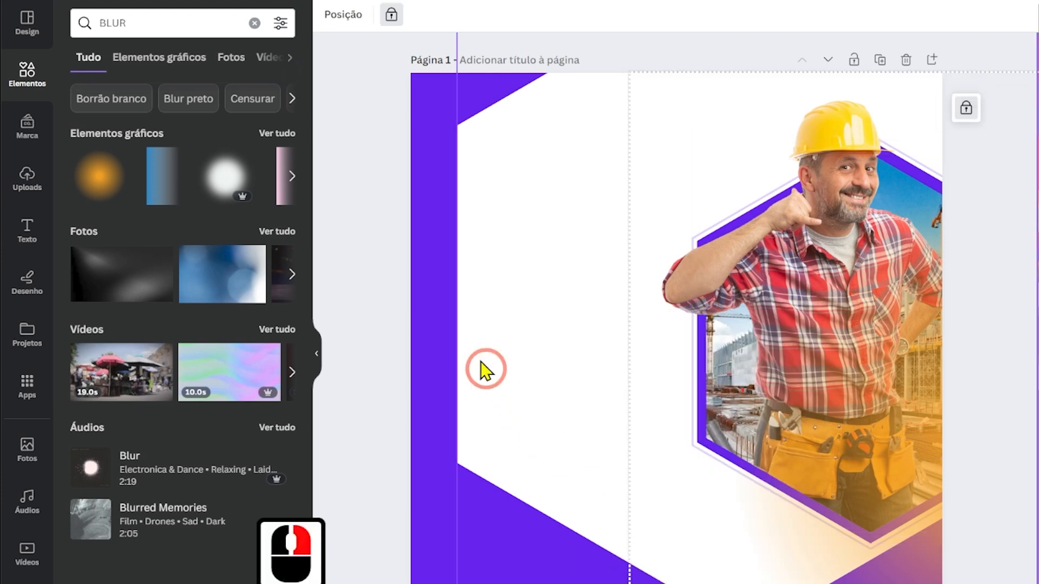
pyautogui.click(401, 339)
pyautogui.click(392, 421)
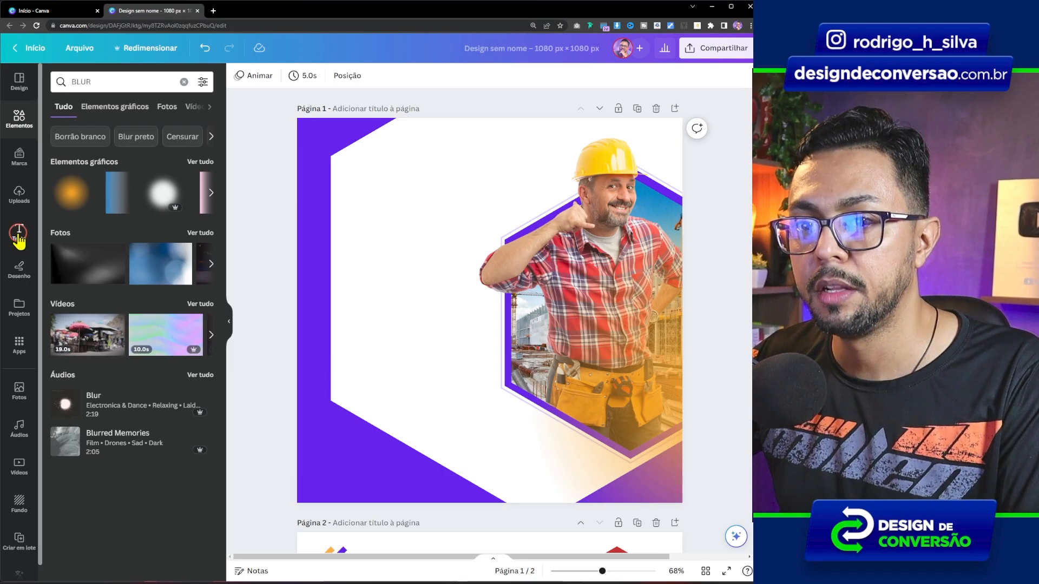
# Add a title, a subtitle and a small body text to the white area, left-aligned and spaced apart vertically.
pyautogui.click(27, 230)
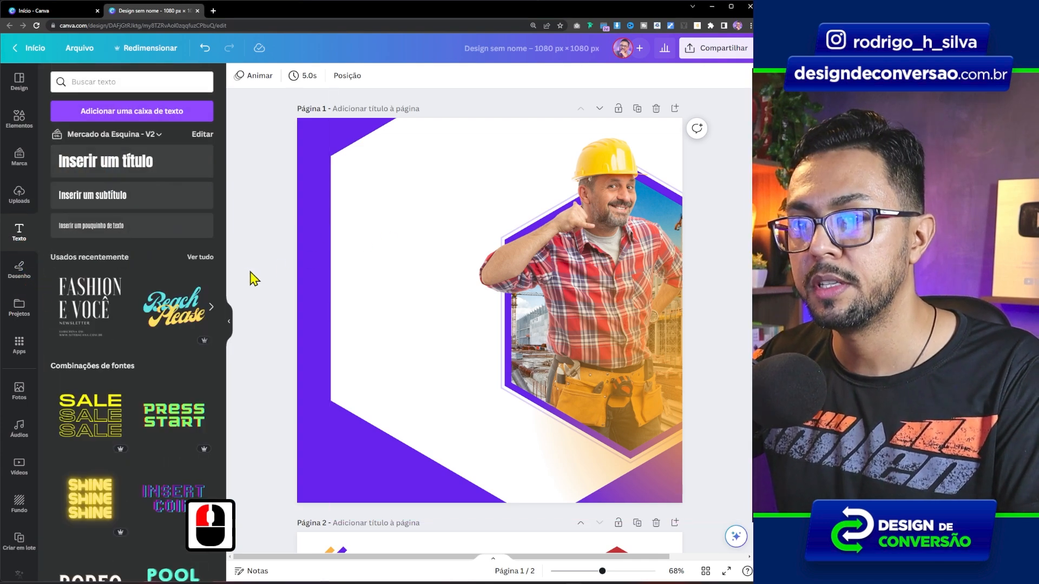
pyautogui.click(142, 161)
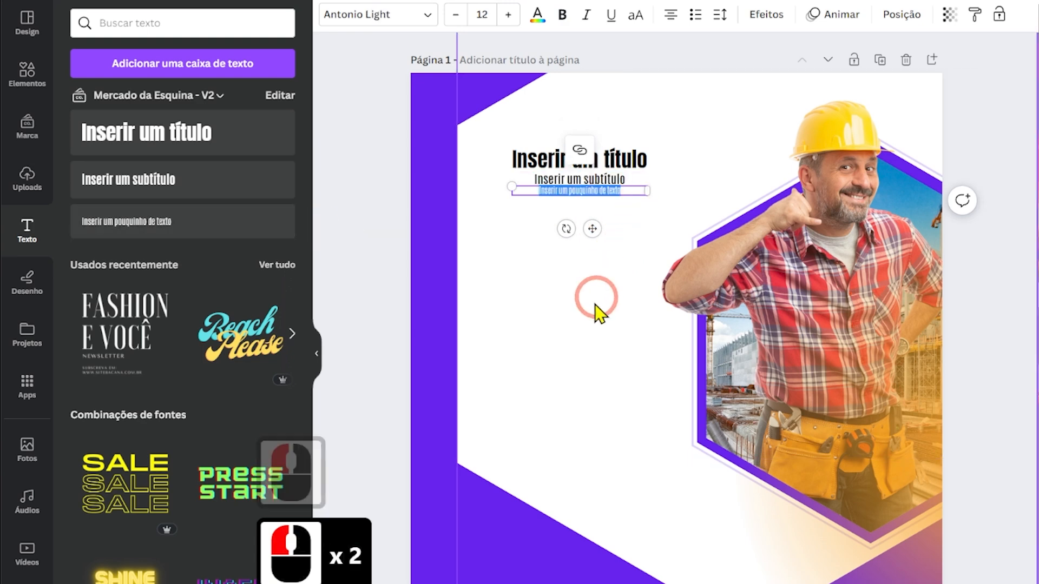
pyautogui.moveTo(608, 295); pyautogui.dragTo(563, 167)
pyautogui.click(672, 16)
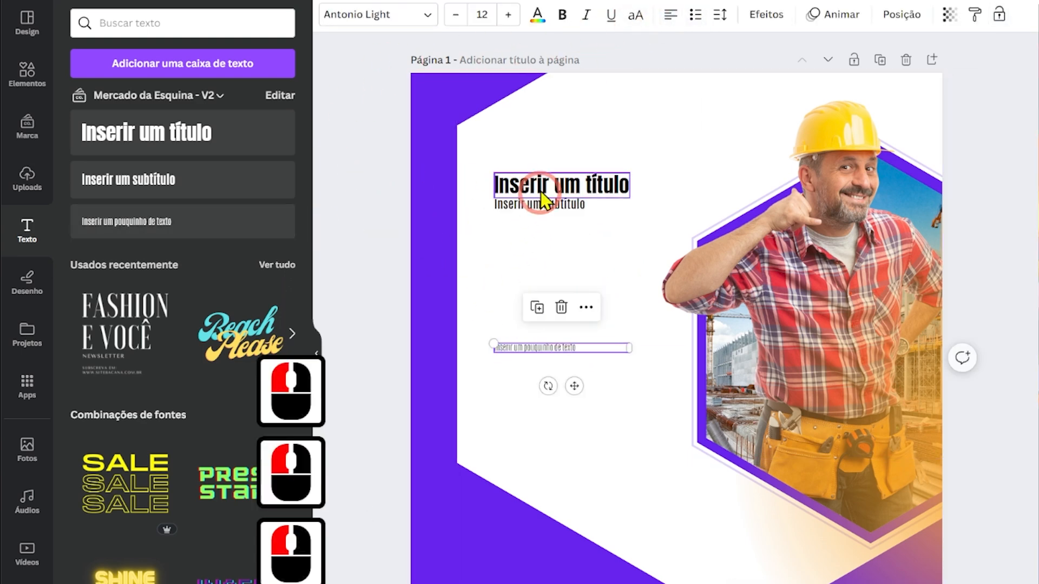
pyautogui.moveTo(540, 206); pyautogui.dragTo(535, 263)
pyautogui.moveTo(552, 185); pyautogui.dragTo(550, 162)
# Replace the title with "Está em fase de obras?" and the subtitle with "Economize até 20% com nosso time", copied from Tema Arte para Construtora.txt.
pyautogui.hotkey('alt', 'Tab')
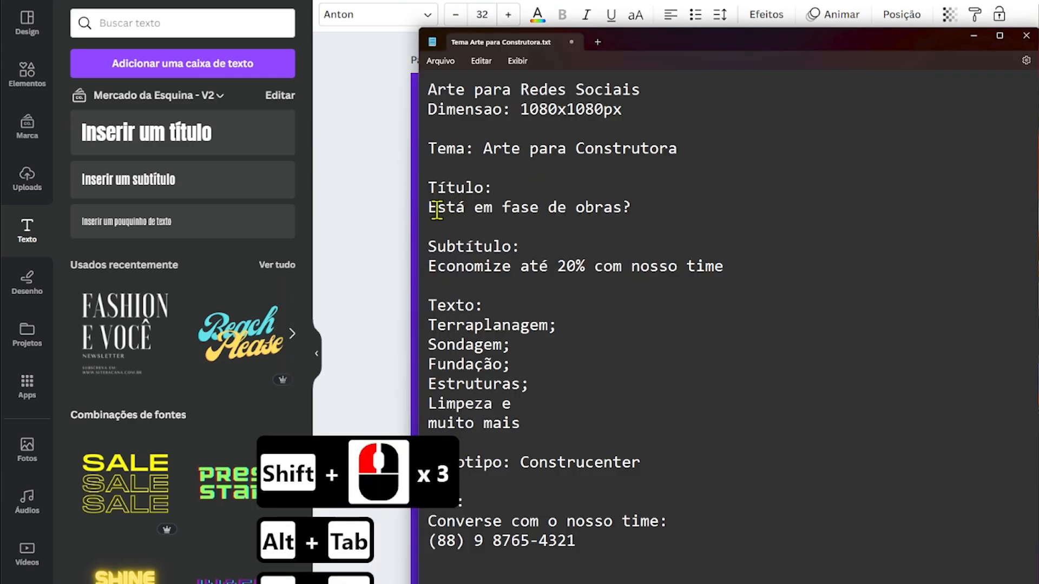
pyautogui.moveTo(627, 212); pyautogui.dragTo(636, 213)
pyautogui.hotkey('alt', 'Tab')
pyautogui.write('Está em fase de obras?')
pyautogui.hotkey('alt', 'Tab')
pyautogui.moveTo(429, 267); pyautogui.dragTo(531, 278)
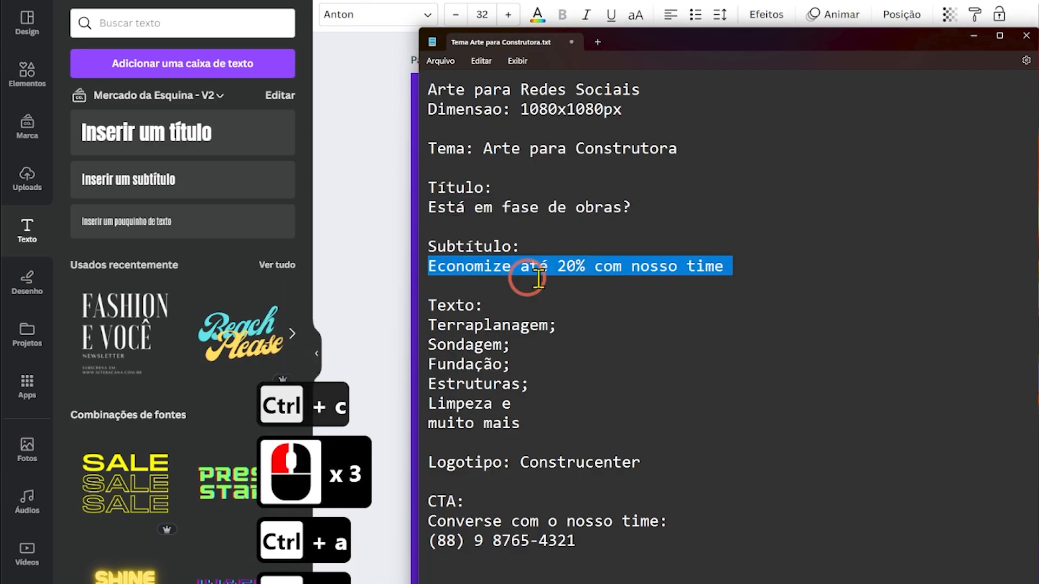
pyautogui.hotkey('alt', 'Tab')
pyautogui.write('Economize até 20% com nosso time')
# Replace the body text with the brief's service list, from "Terraplanagem;" to "muito mais".
pyautogui.click(433, 278)
pyautogui.doubleClick(537, 348)
pyautogui.write('Terraplanagem; Sondagem; Fundação; Estruturas; Limpeza e muito mais')
pyautogui.click(317, 304)
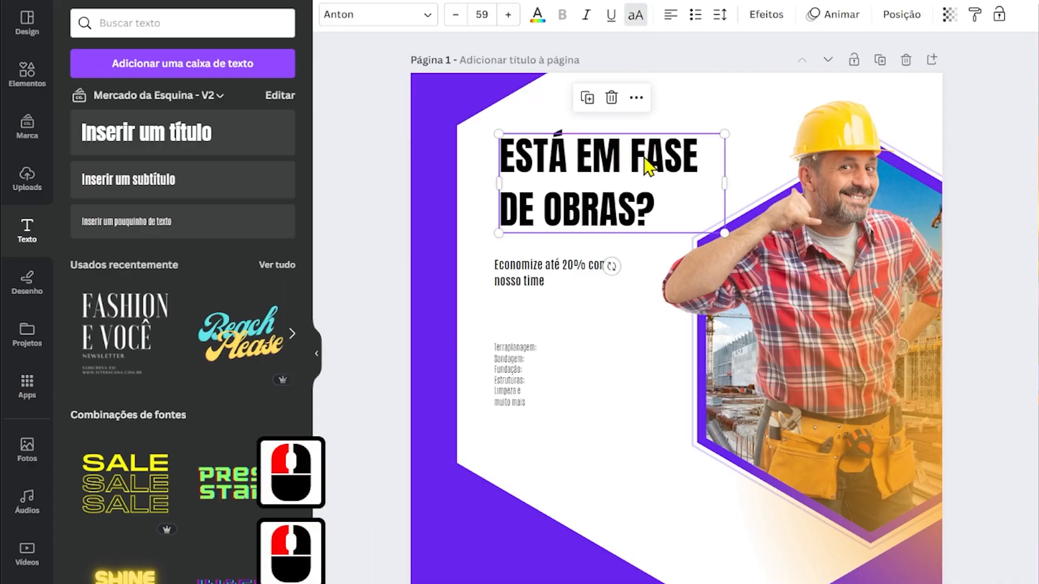
# Set the title in Poppins ExtraBold at size 60 with tighter letter spacing and shift it slightly left.
pyautogui.click(379, 14)
pyautogui.click(162, 352)
pyautogui.click(720, 15)
pyautogui.moveTo(772, 78); pyautogui.dragTo(763, 78)
pyautogui.moveTo(548, 157); pyautogui.dragTo(538, 155)
pyautogui.click(481, 14)
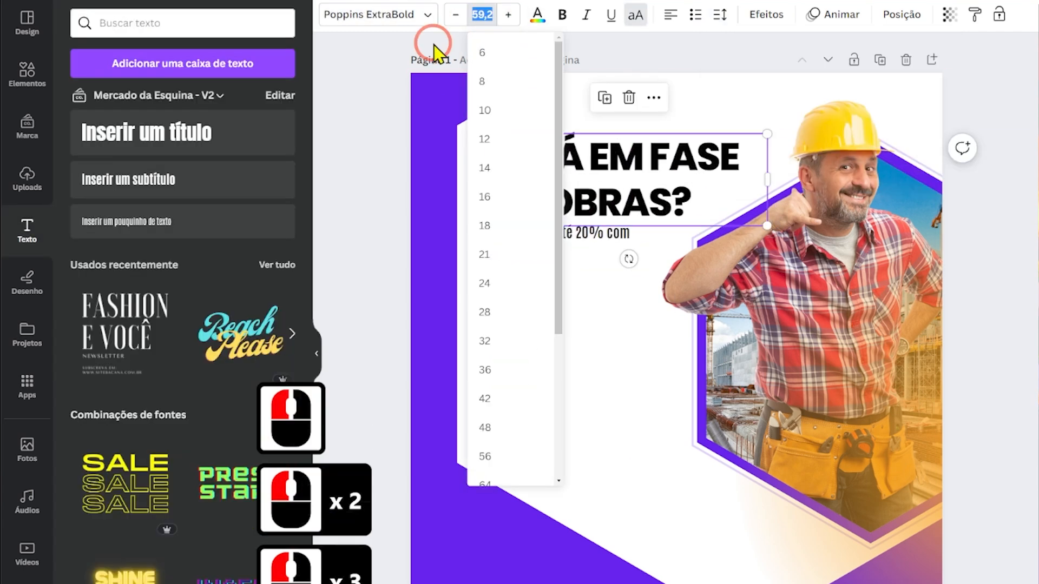
pyautogui.write('60')
# Place the subtitle just below the title and set it in Poppins Medium at size 30.
pyautogui.moveTo(584, 241); pyautogui.dragTo(585, 250)
pyautogui.click(482, 15)
pyautogui.write('30')
pyautogui.press('Return')
pyautogui.click(636, 15)
pyautogui.click(636, 15)
pyautogui.click(378, 15)
pyautogui.click(151, 323)
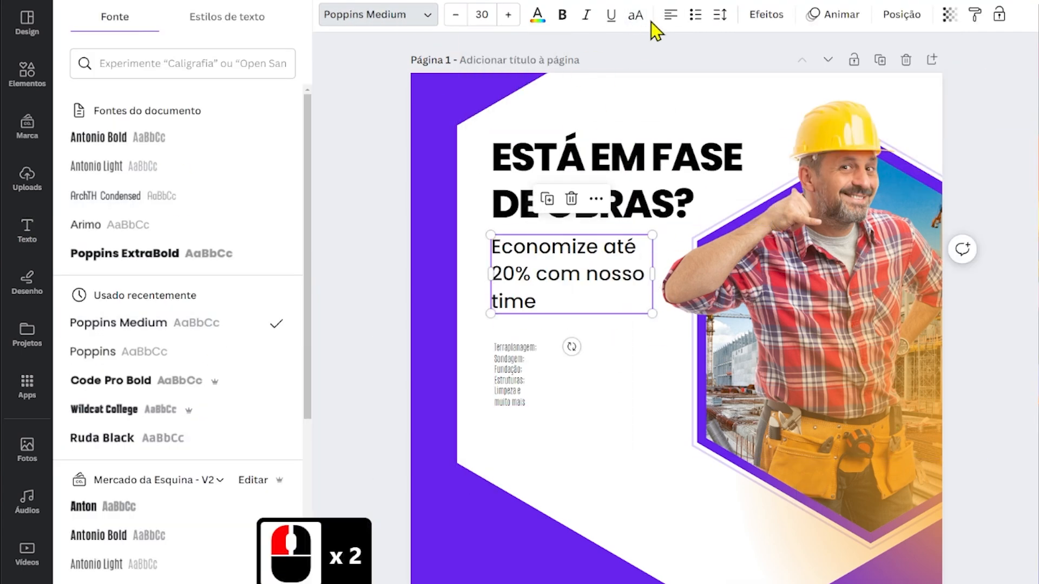
# Tighten the subtitle's letter and line spacing and widen its text box so it fits on two lines.
pyautogui.click(720, 15)
pyautogui.moveTo(772, 78); pyautogui.dragTo(761, 79)
pyautogui.moveTo(655, 276); pyautogui.dragTo(670, 276)
pyautogui.moveTo(822, 119); pyautogui.dragTo(800, 119)
# Set the service list in Poppins Medium at about size 20.6, place it below the subtitle and increase its line spacing.
pyautogui.click(511, 373)
pyautogui.click(378, 14)
pyautogui.click(108, 251)
pyautogui.moveTo(574, 412); pyautogui.dragTo(621, 455)
pyautogui.moveTo(557, 400); pyautogui.dragTo(575, 359)
pyautogui.click(720, 15)
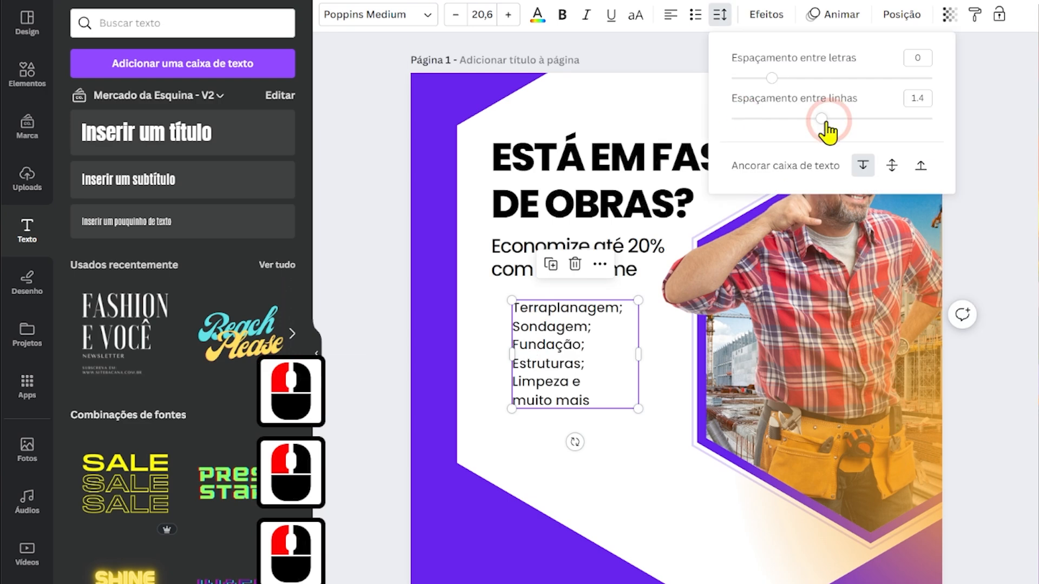
pyautogui.moveTo(822, 118); pyautogui.dragTo(840, 119)
pyautogui.moveTo(567, 340); pyautogui.dragTo(564, 339)
pyautogui.click(368, 331)
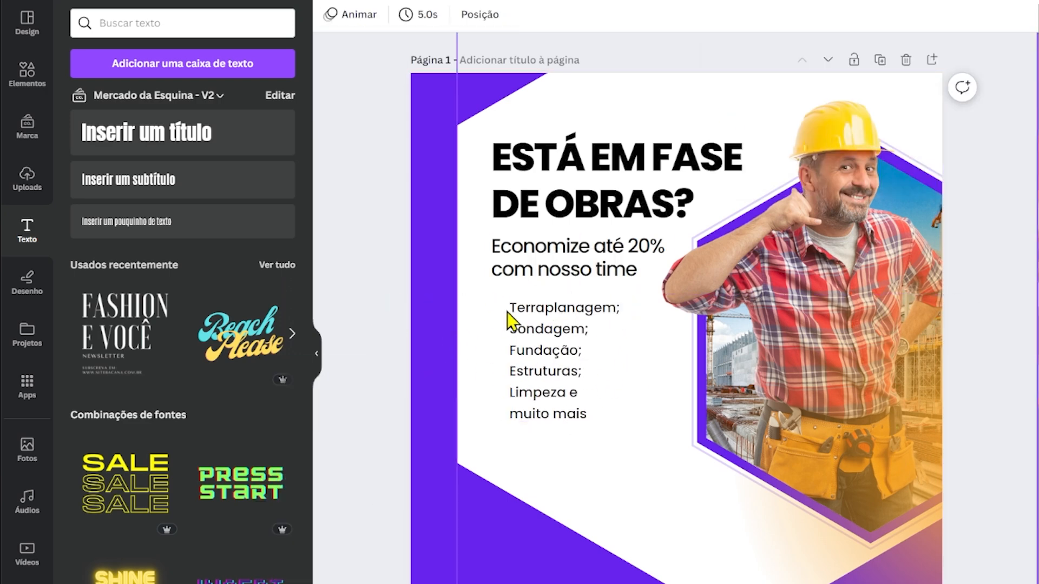
# Search the elements for "CHECK" and place a small circled check mark before "Terraplanagem;".
pyautogui.click(27, 74)
pyautogui.click(163, 23)
pyautogui.write('CHECK')
pyautogui.press('Return')
pyautogui.click(163, 177)
pyautogui.moveTo(671, 346); pyautogui.dragTo(508, 350)
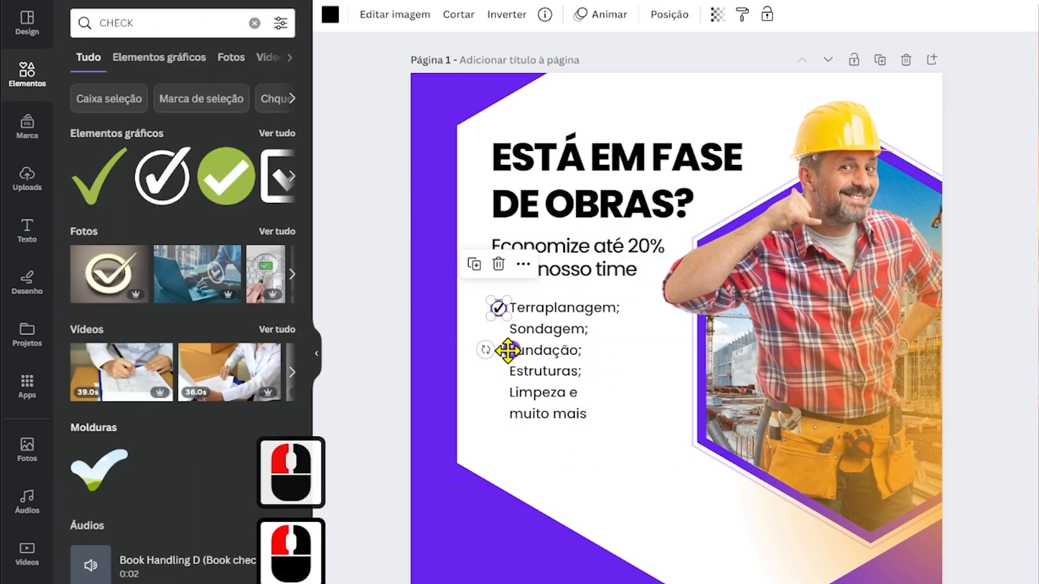
# Duplicate the check mark for the remaining five list items and line each copy up with its text line.
pyautogui.scroll(3, 508, 350)
pyautogui.hotkey('ctrl', 'd')
pyautogui.hotkey('ctrl', 'd')
pyautogui.hotkey('ctrl', 'd')
pyautogui.hotkey('ctrl', 'd')
pyautogui.click(419, 399)
pyautogui.press('Down')
pyautogui.press('Down')
pyautogui.press('Down')
pyautogui.press('Down')
pyautogui.press('Down')
pyautogui.press('Down')
pyautogui.press('Down')
pyautogui.click(421, 283)
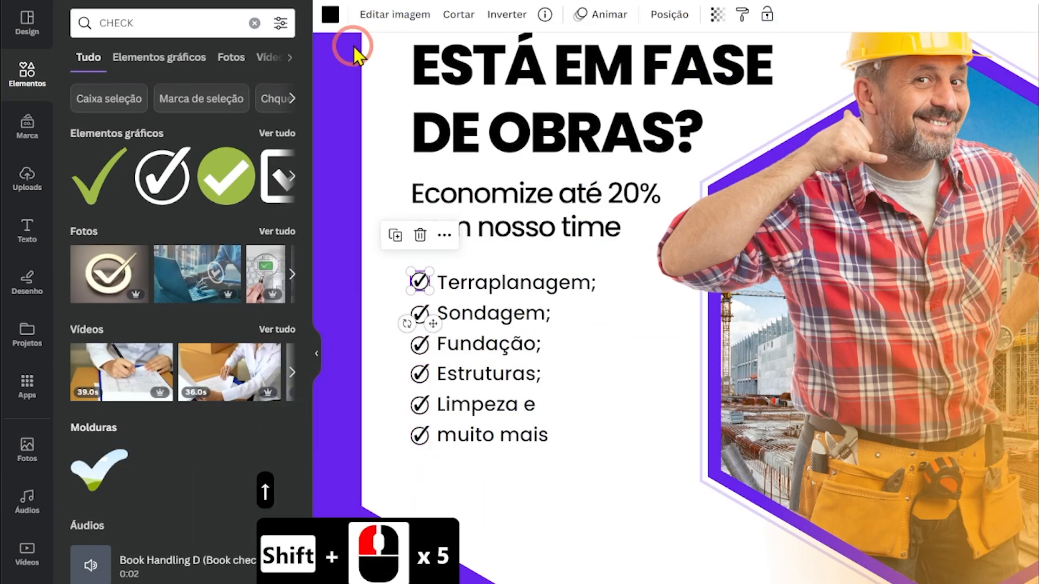
# Colour the first check mark purple and copy its style to the other check marks.
pyautogui.click(330, 15)
pyautogui.click(158, 100)
pyautogui.click(742, 15)
pyautogui.click(420, 373)
# Colour the title word "OBRAS" purple and make "20%" in the subtitle bold.
pyautogui.scroll(-2, 541, 487)
pyautogui.doubleClick(605, 193)
pyautogui.click(535, 15)
pyautogui.click(160, 101)
pyautogui.moveTo(666, 237); pyautogui.dragTo(623, 237)
pyautogui.hotkey('ctrl', 'b')
# Add a short horizontal line as an underline beneath "20%" and colour it purple.
pyautogui.click(254, 23)
pyautogui.click(183, 231)
pyautogui.moveTo(921, 165); pyautogui.dragTo(661, 167)
pyautogui.click(330, 15)
pyautogui.click(161, 100)
pyautogui.click(677, 511)
pyautogui.scroll(-3, 677, 511)
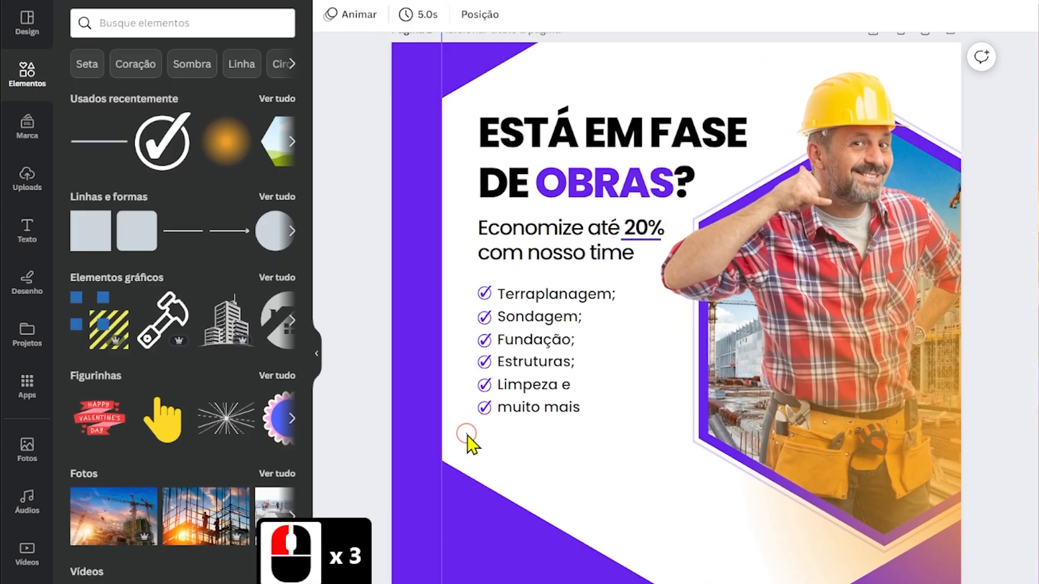
# Space the subtitle and checklist slightly further down and nudge the whole text block a little to the left.
pyautogui.moveTo(541, 341); pyautogui.dragTo(541, 352)
pyautogui.click(370, 235)
pyautogui.moveTo(639, 460); pyautogui.dragTo(376, 190)
pyautogui.click(355, 204)
pyautogui.press('Left')
pyautogui.press('Left')
pyautogui.press('Left')
pyautogui.press('Left')
pyautogui.press('Left')
pyautogui.press('Left')
pyautogui.press('Left')
pyautogui.press('Left')
pyautogui.press('Left')
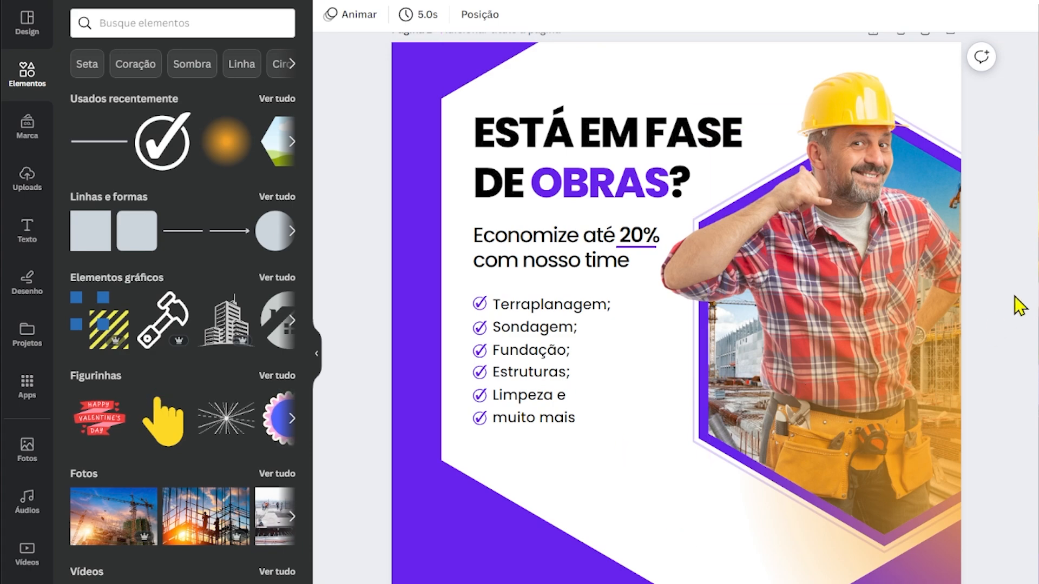
# Copy the Construcenter logo from page 2 and place it on page 1 beneath the checklist.
pyautogui.scroll(-11, 1022, 440)
pyautogui.click(534, 77)
pyautogui.hotkey('ctrl', 'c')
pyautogui.scroll(10, 535, 325)
pyautogui.hotkey('ctrl', 'v')
pyautogui.moveTo(535, 303); pyautogui.dragTo(538, 375)
pyautogui.click(683, 452)
pyautogui.scroll(2, 676, 325)
pyautogui.click(521, 429)
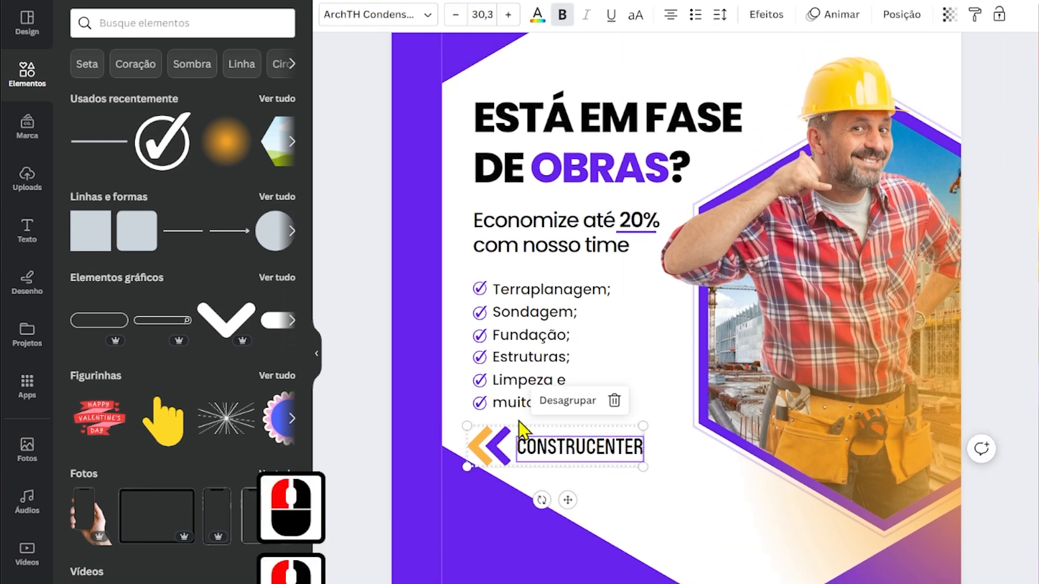
# Move the subtitle, checklist and Construcenter logo slightly up to tighten the spacing beneath the title on page 1.
pyautogui.scroll(3, 568, 547)
pyautogui.moveTo(568, 547); pyautogui.dragTo(569, 541)
pyautogui.click(424, 327)
pyautogui.moveTo(519, 379); pyautogui.dragTo(519, 371)
pyautogui.keyDown('shift'); pyautogui.click(476, 264); pyautogui.keyUp('shift')
pyautogui.press('Up')
pyautogui.press('Up')
pyautogui.press('Up')
pyautogui.press('Up')
pyautogui.press('Up')
pyautogui.press('Up')
pyautogui.press('Up')
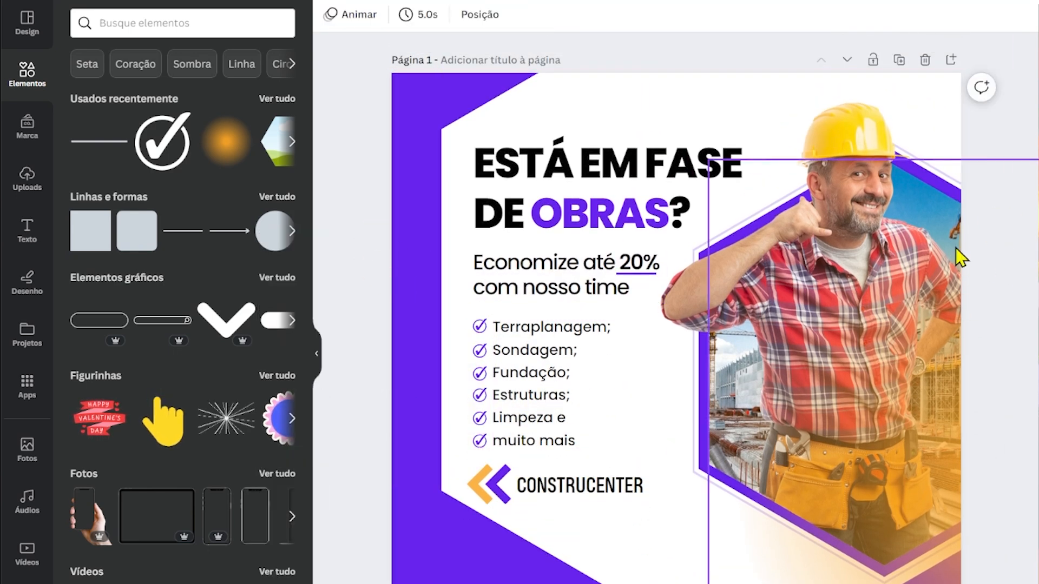
# Copy the red hexagon from page 2 to page 1 and stretch it into a low pointed banner running off the left edge below the logo.
pyautogui.scroll(-8, 1008, 394)
pyautogui.click(1008, 395)
pyautogui.click(869, 323)
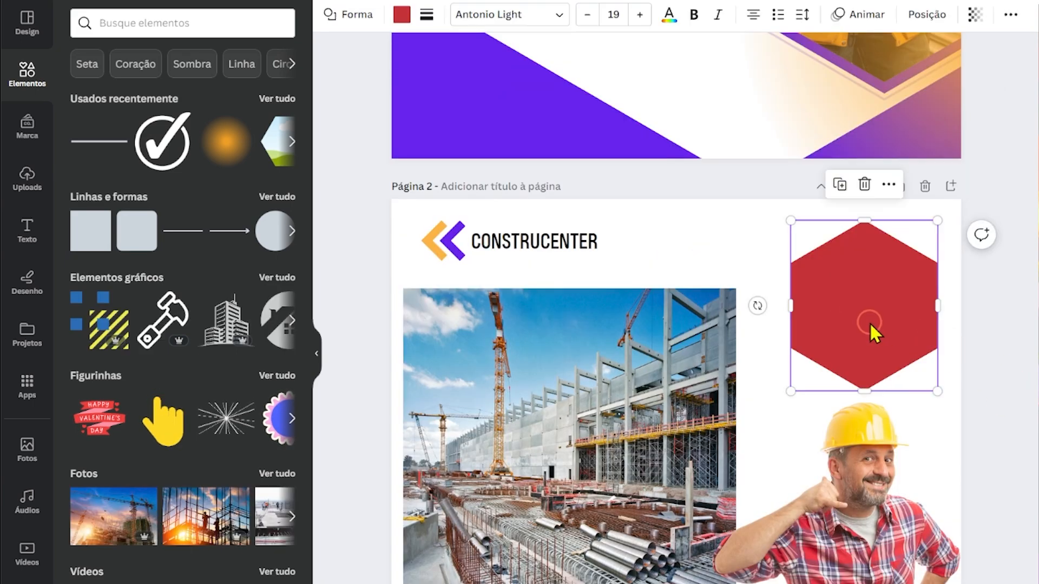
pyautogui.hotkey('ctrl', 'c')
pyautogui.moveTo(1036, 283); pyautogui.dragTo(1034, 105)
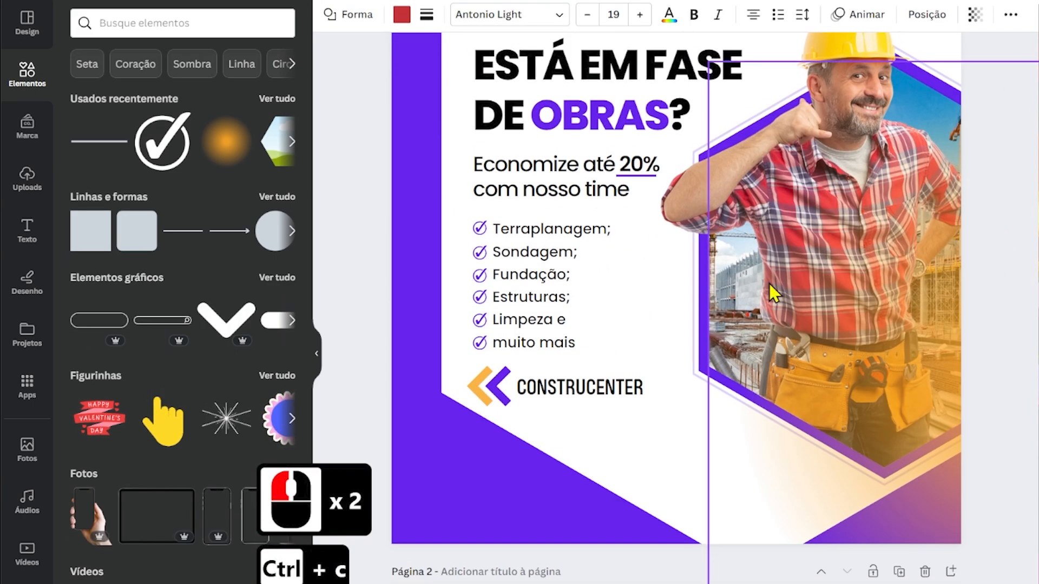
pyautogui.hotkey('ctrl', 'v')
pyautogui.moveTo(825, 174); pyautogui.dragTo(621, 480)
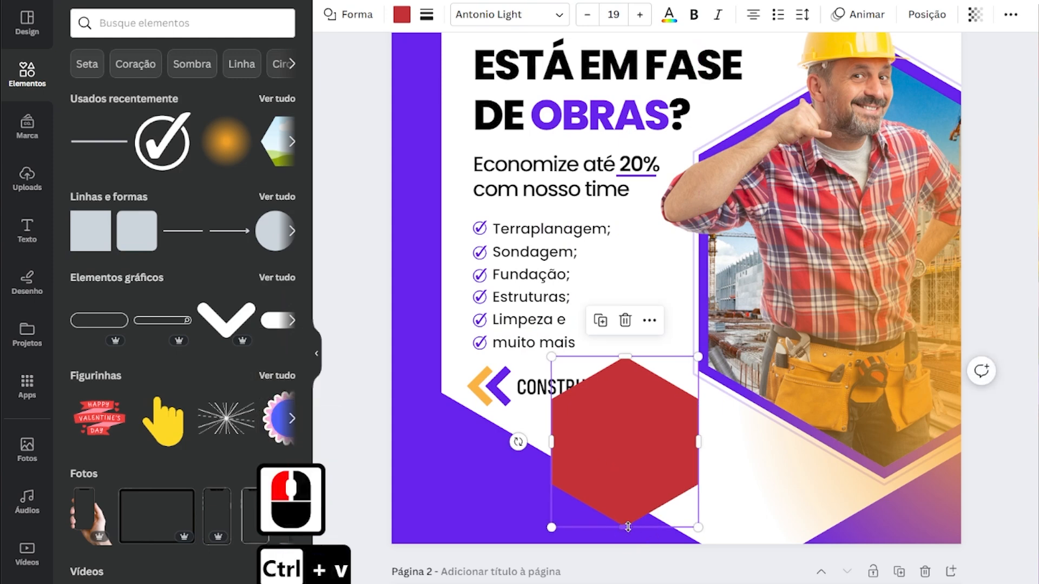
pyautogui.moveTo(695, 374); pyautogui.dragTo(352, 465)
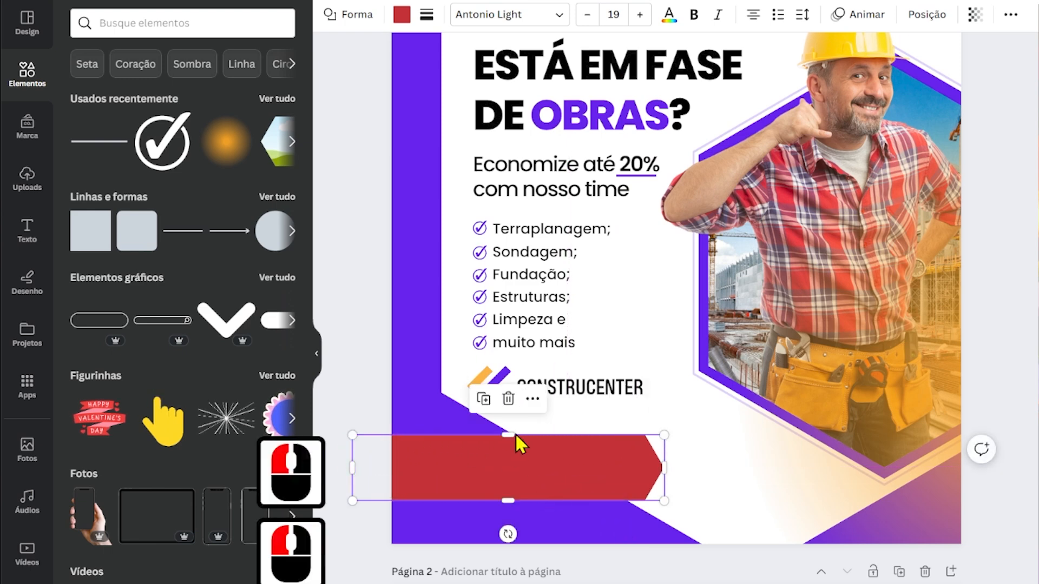
# Colour the banner with the orange sampled from the Construcenter logo and extend its pointed end further right.
pyautogui.scroll(-3, 480, 263)
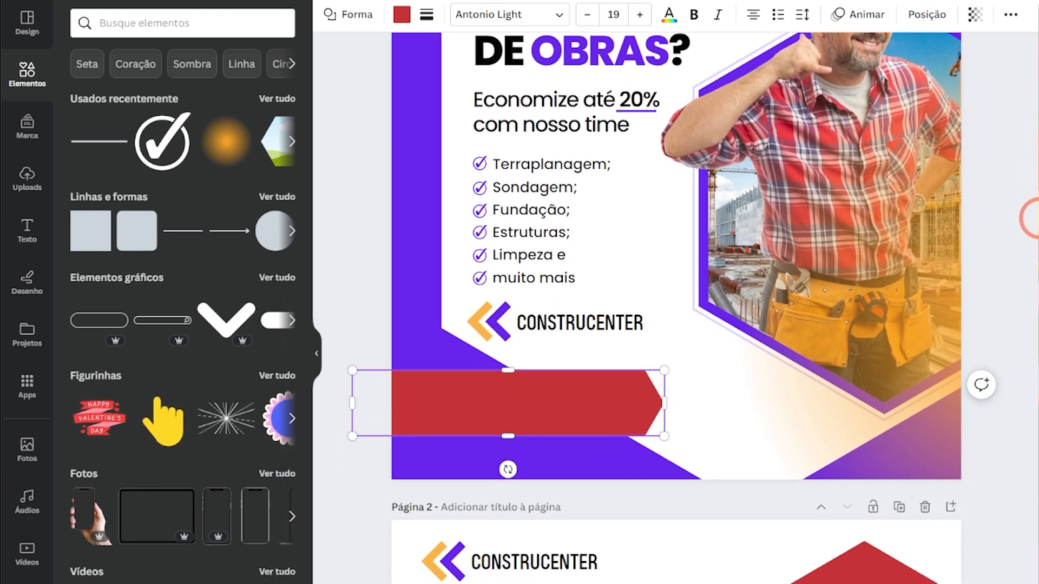
pyautogui.scroll(4, 470, 376)
pyautogui.click(402, 15)
pyautogui.click(85, 101)
pyautogui.click(269, 284)
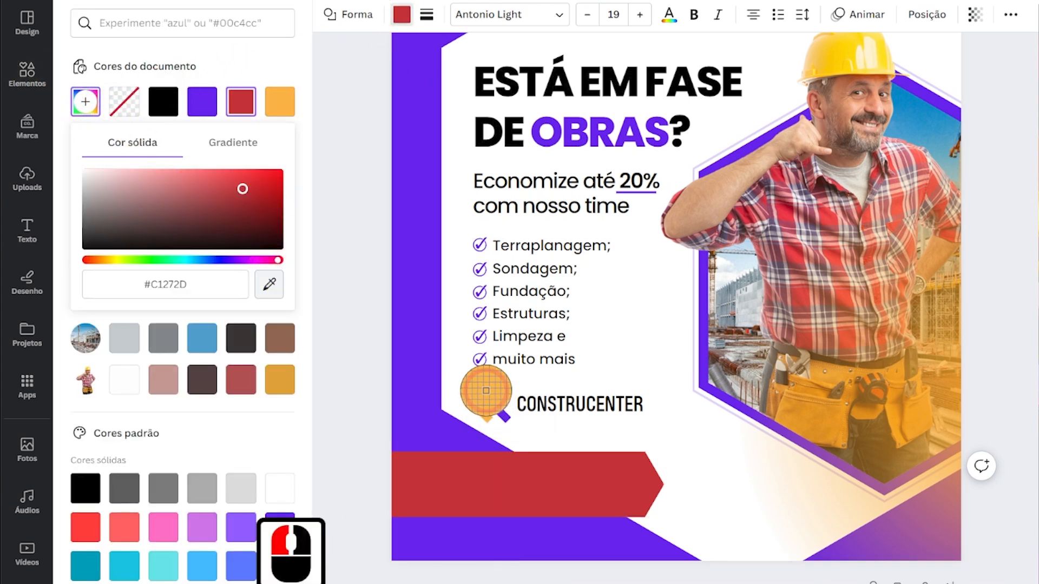
pyautogui.click(481, 397)
pyautogui.moveTo(664, 484); pyautogui.dragTo(708, 483)
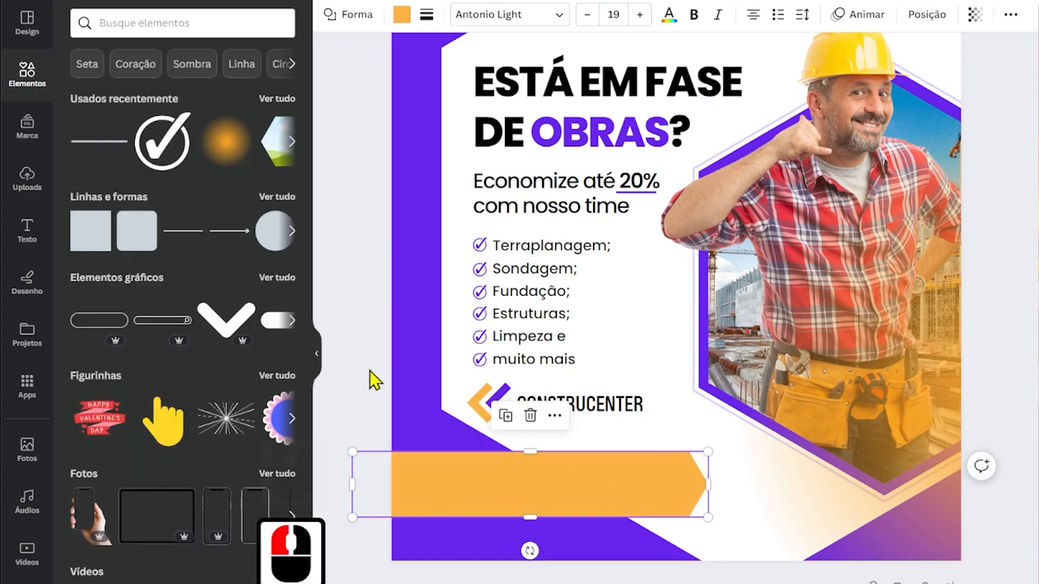
pyautogui.click(326, 379)
# Duplicate the subtitle onto the orange banner and replace its text with "Converse com o nosso time:" copied from the source text.
pyautogui.keyDown('alt'); pyautogui.moveTo(535, 199); pyautogui.dragTo(528, 492); pyautogui.keyUp('alt')
pyautogui.hotkey('ctrl', '[')
pyautogui.hotkey('ctrl', '[')
pyautogui.hotkey('ctrl', '[')
pyautogui.hotkey('alt', 'Tab')
pyautogui.moveTo(429, 522); pyautogui.dragTo(668, 522)
pyautogui.hotkey('ctrl', 'c')
pyautogui.hotkey('alt', 'Tab')
pyautogui.doubleClick(504, 503)
pyautogui.hotkey('ctrl', 'v')
# Widen the banner's text box and set its font size to 15.
pyautogui.moveTo(658, 486); pyautogui.dragTo(792, 486)
pyautogui.click(481, 15)
pyautogui.write('15')
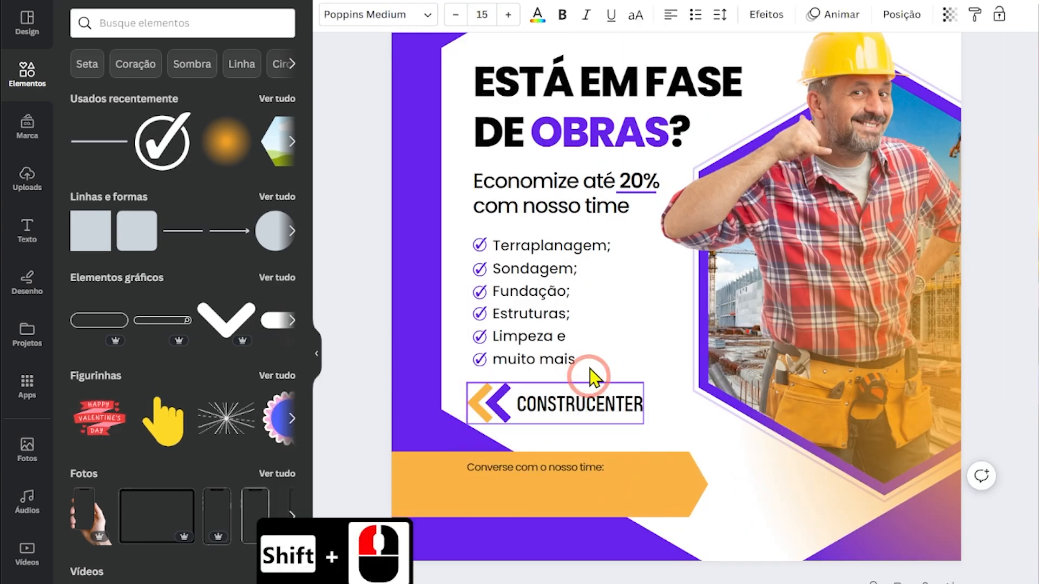
# Duplicate the subtitle again onto the banner and replace its text with the contact phone number copied from the source text.
pyautogui.keyDown('alt'); pyautogui.moveTo(542, 194); pyautogui.dragTo(542, 513); pyautogui.keyUp('alt')
pyautogui.hotkey('alt', 'Tab')
pyautogui.moveTo(427, 541); pyautogui.dragTo(578, 541)
pyautogui.hotkey('ctrl', 'c')
pyautogui.hotkey('alt', 'Tab')
pyautogui.doubleClick(541, 501)
pyautogui.hotkey('ctrl', 'v')
# Give the phone number a heavy bold font and position it on the banner beneath "Converse com o nosso time:".
pyautogui.click(563, 15)
pyautogui.moveTo(664, 500); pyautogui.dragTo(682, 475)
pyautogui.click(378, 14)
pyautogui.click(125, 196)
pyautogui.moveTo(612, 493); pyautogui.dragTo(622, 497)
pyautogui.press('Escape')
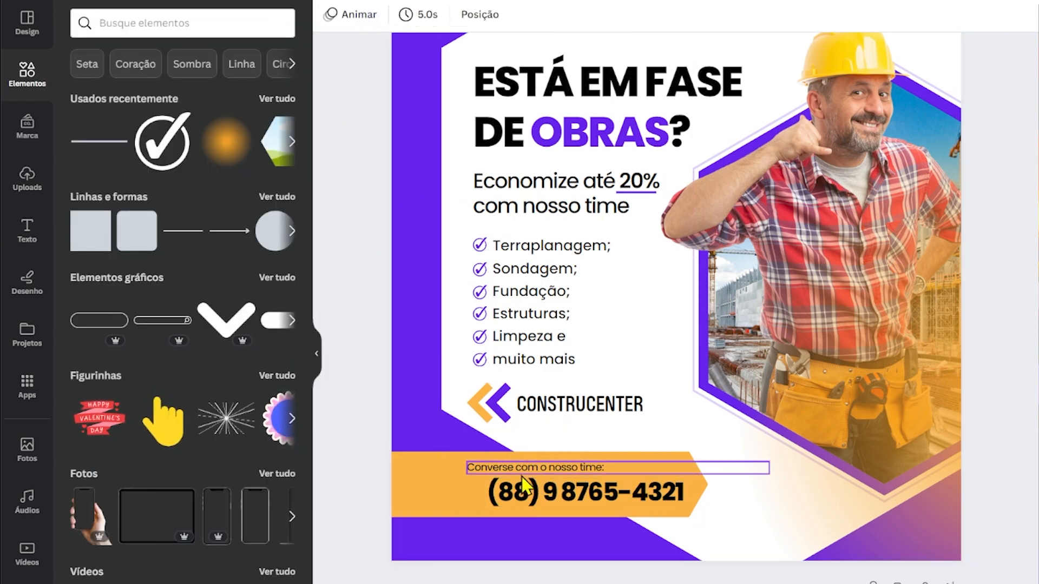
# Search the elements for "whatsapp" and place a small black WhatsApp icon directly before the phone number on the banner.
pyautogui.click(202, 21)
pyautogui.write('whatsapp')
pyautogui.press('Return')
pyautogui.click(226, 176)
pyautogui.moveTo(677, 351); pyautogui.dragTo(490, 539)
pyautogui.click(329, 14)
pyautogui.click(366, 374)
pyautogui.moveTo(356, 472); pyautogui.dragTo(671, 508)
pyautogui.click(316, 354)
pyautogui.scroll(1, 962, 469)
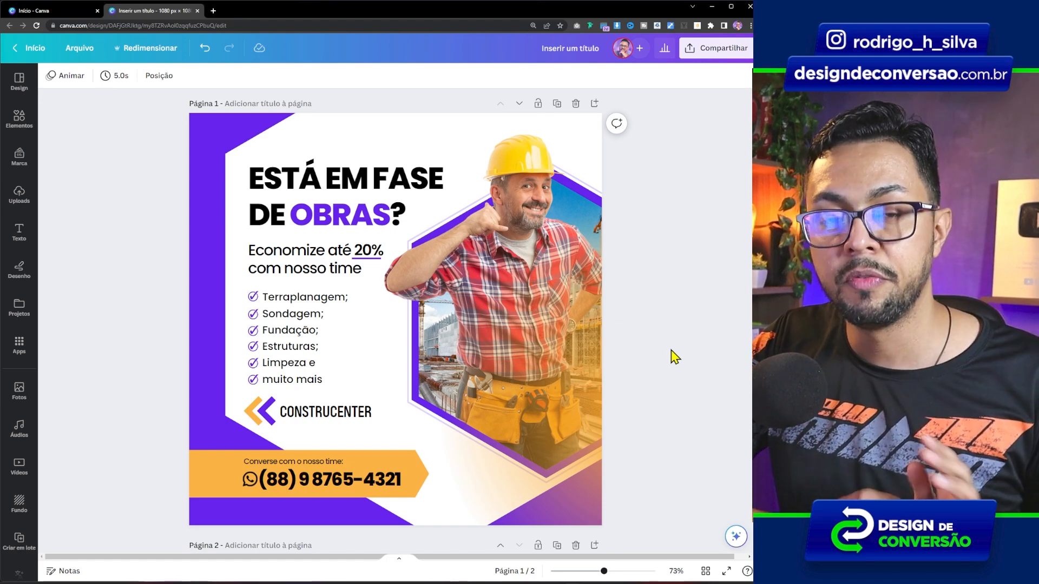
# Review the finished layout by examining the title, subtitle and service checklist text blocks in turn.
pyautogui.scroll(-1, 680, 206)
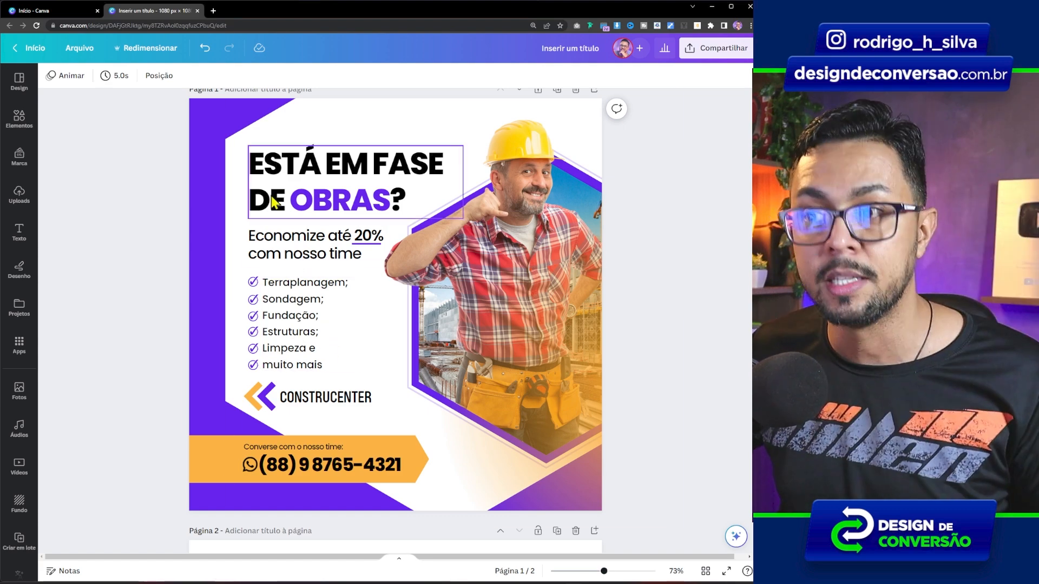
pyautogui.click(273, 171)
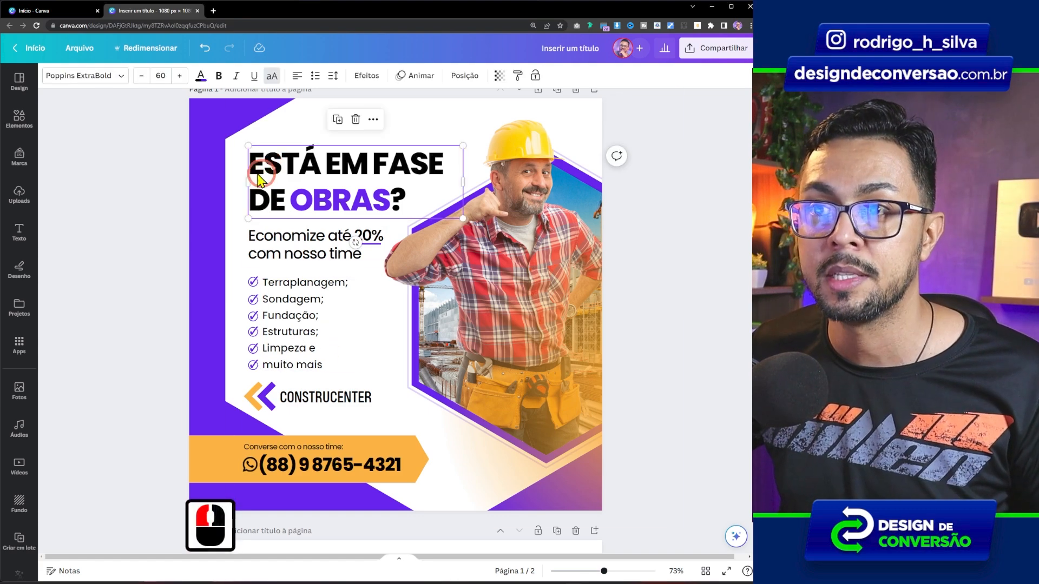
pyautogui.click(284, 249)
pyautogui.click(295, 298)
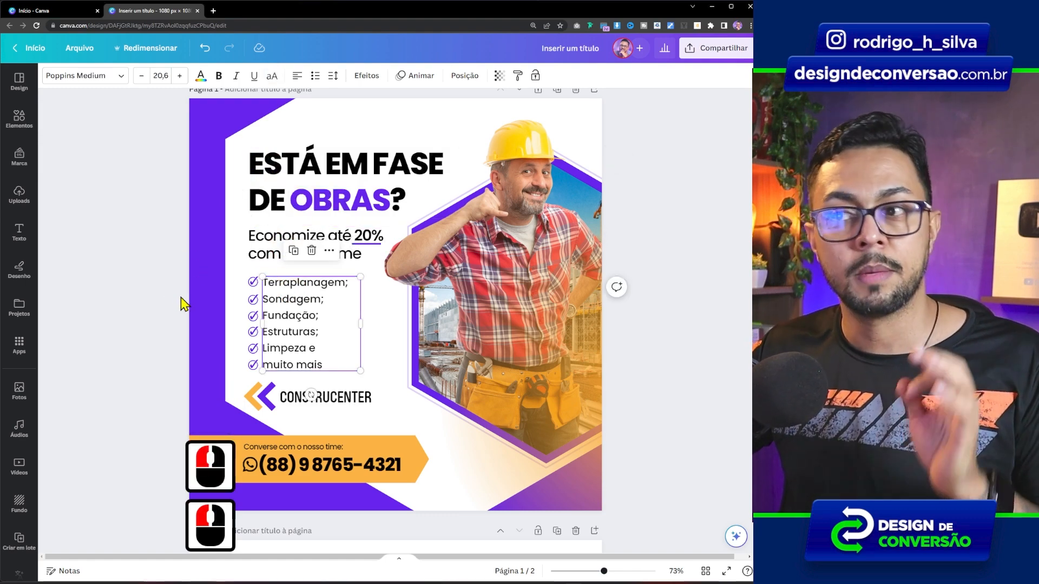
pyautogui.click(138, 356)
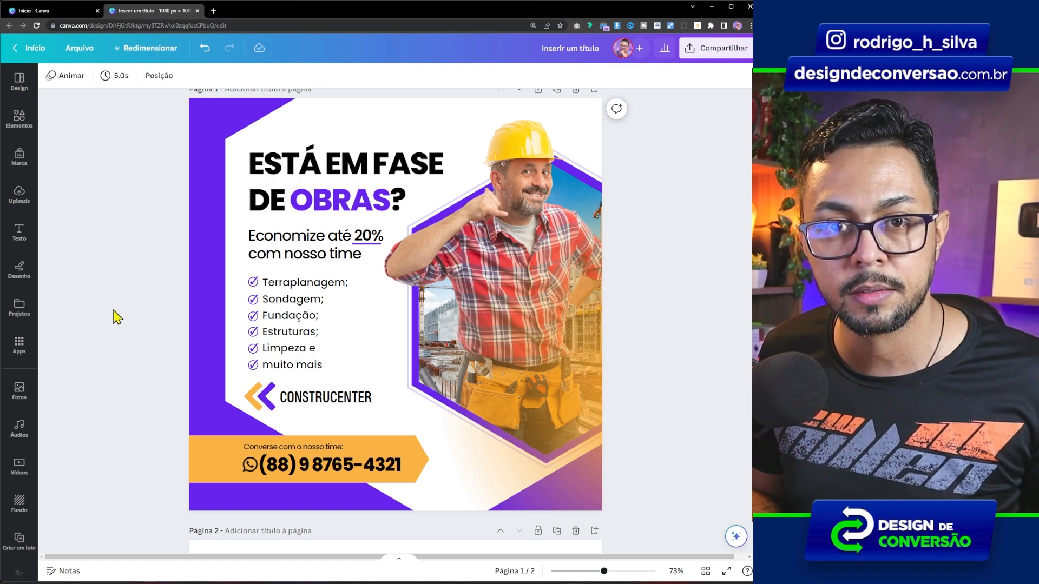
pyautogui.click(278, 173)
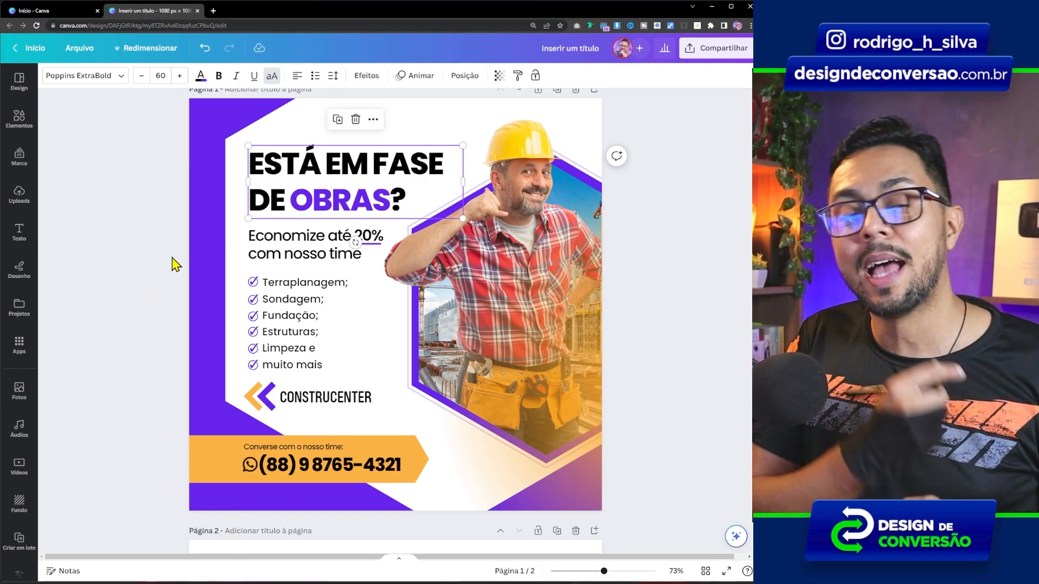
pyautogui.click(270, 250)
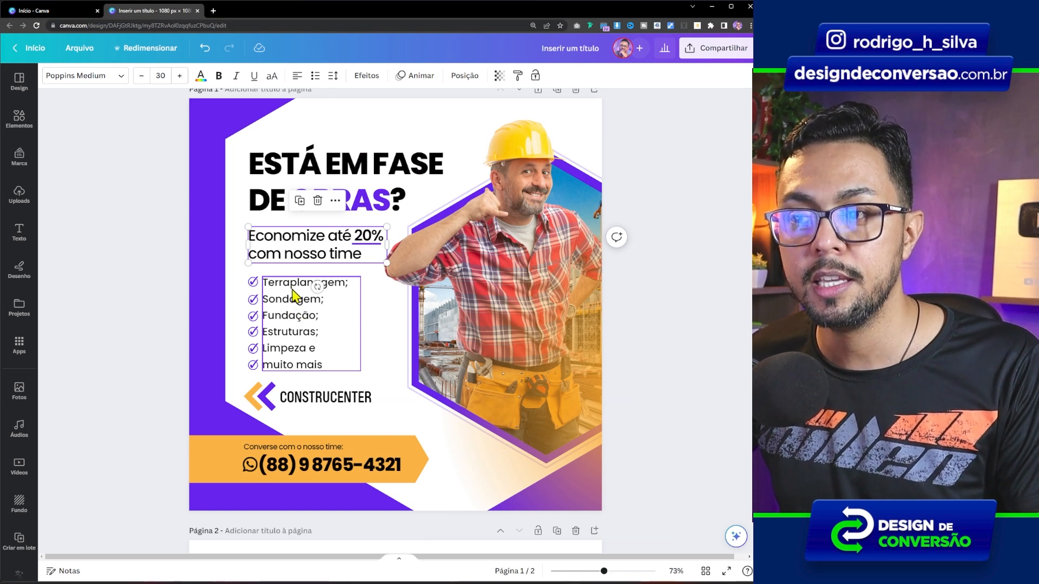
pyautogui.click(291, 315)
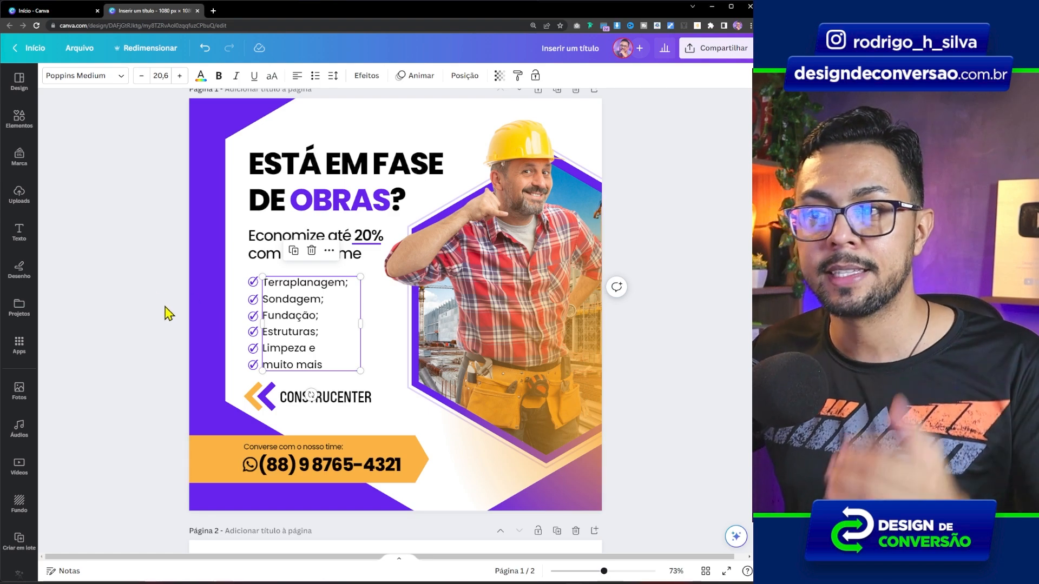
pyautogui.click(146, 339)
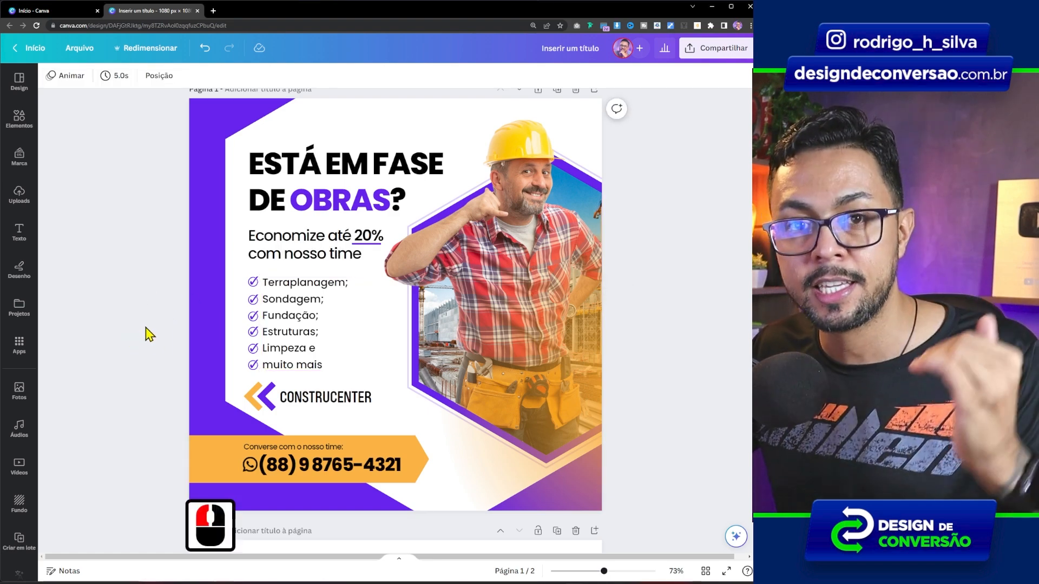